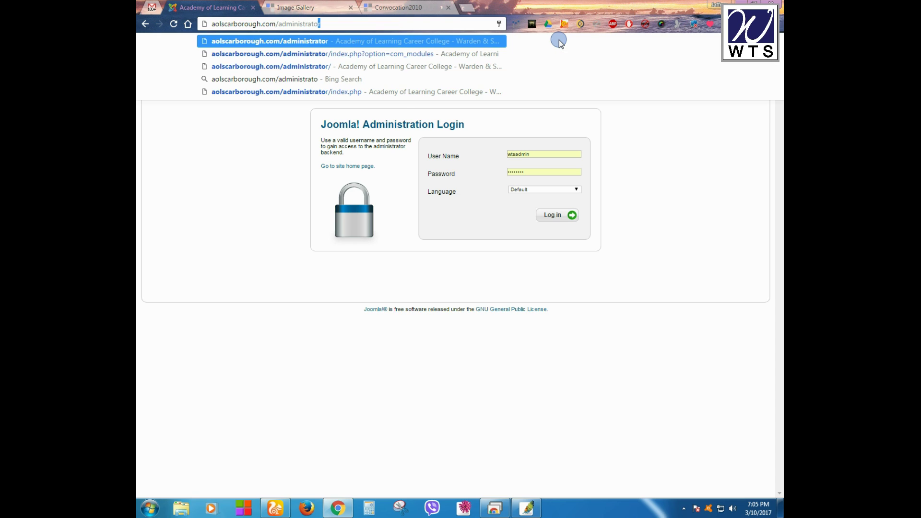
- Log in at /administrator, then switch to the Academy of Learning public home page
text(or)
key(Return)
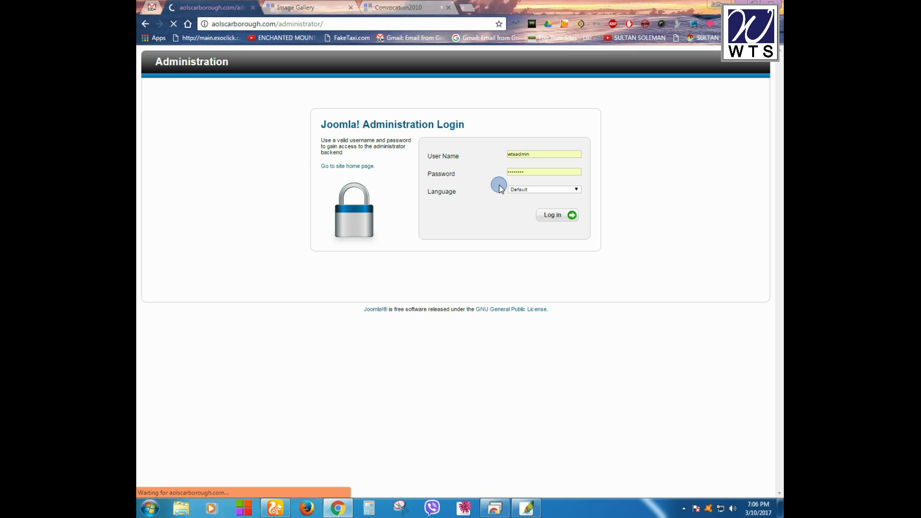
drag(531, 154, 505, 154)
click(554, 261)
click(554, 217)
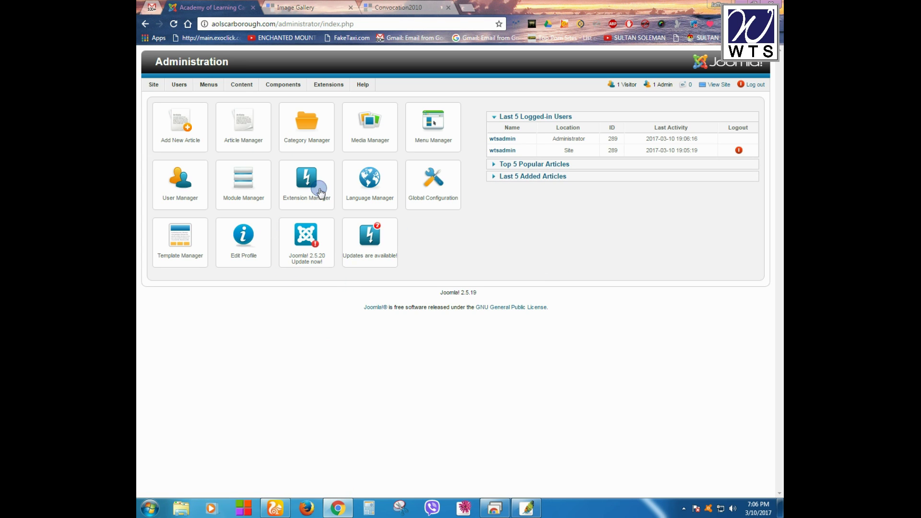
click(570, 249)
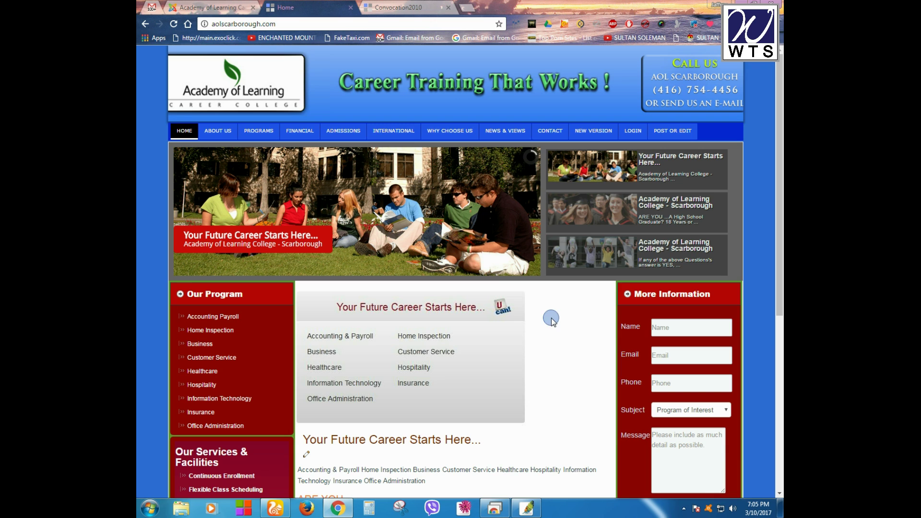
- Go to NEWS & VIEWS > Image Gallery and copy the 'Campus Tour -1' caption
mouse_move(504, 132)
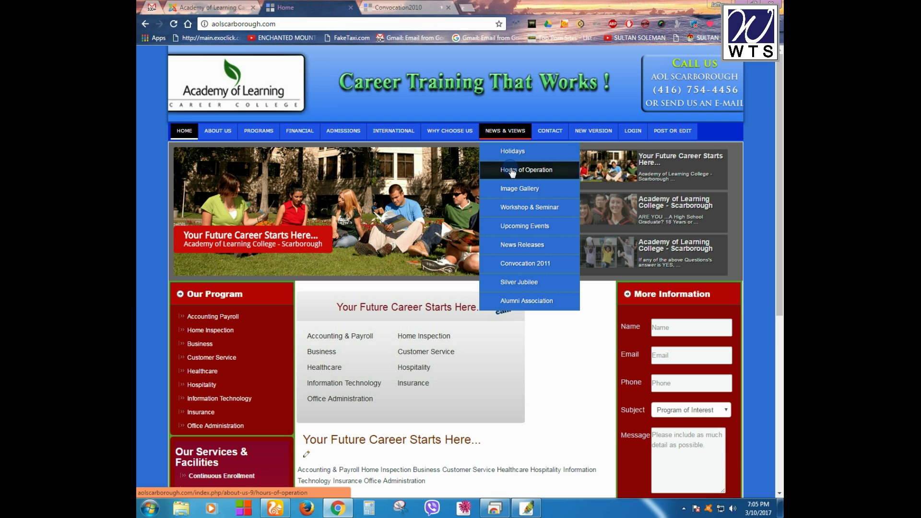
click(511, 188)
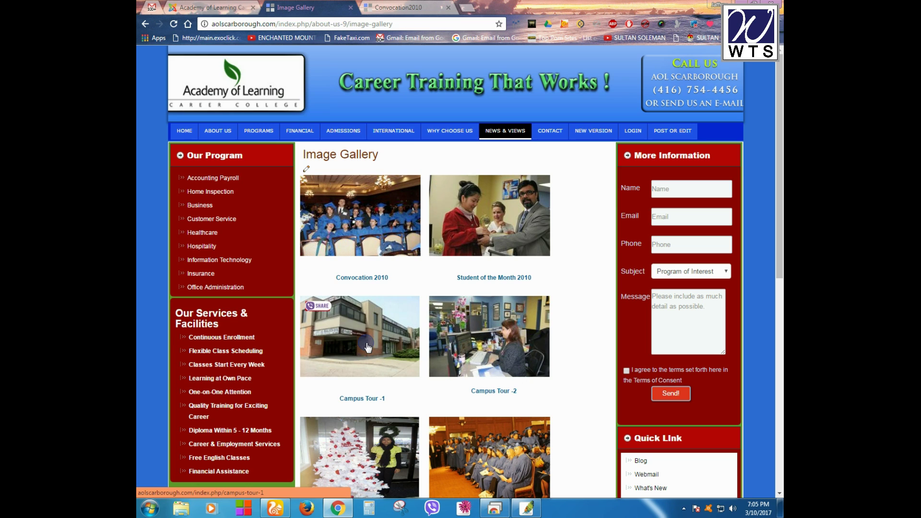
scroll(374, 370, down, 1)
drag(318, 349, 397, 349)
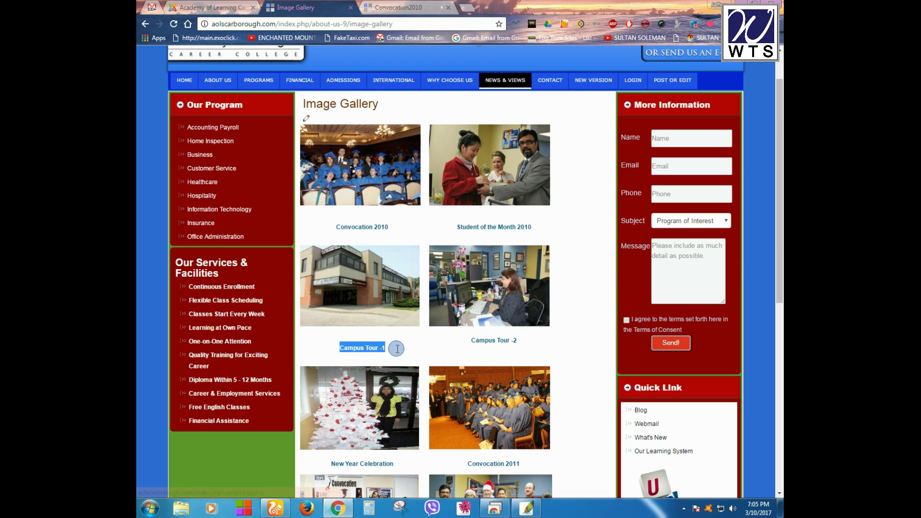
right_click(366, 349)
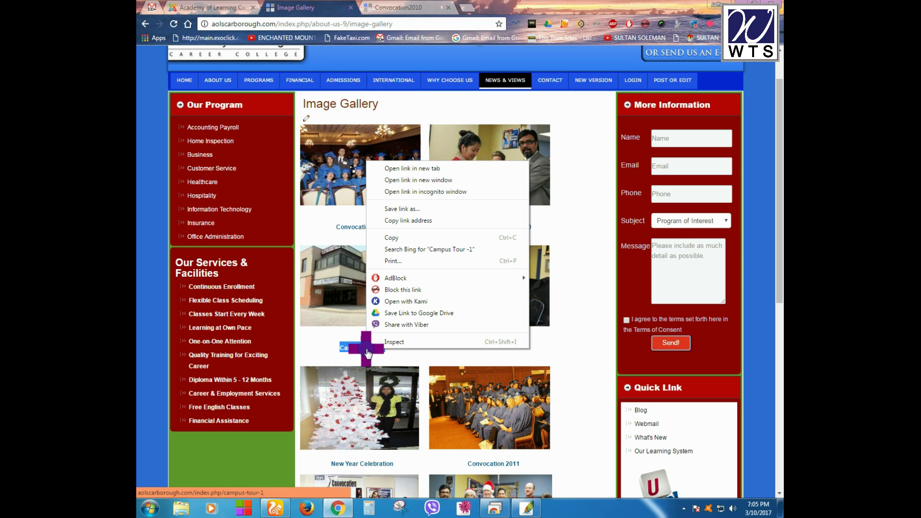
click(391, 237)
click(327, 347)
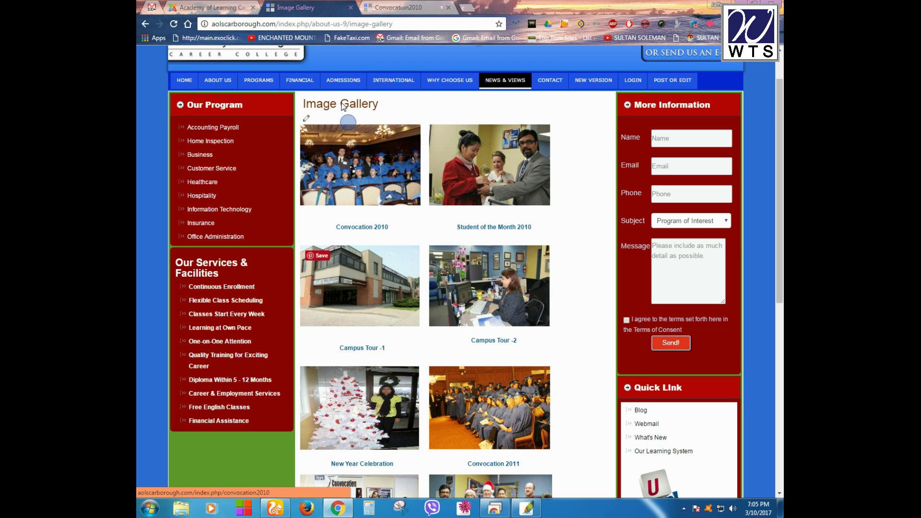
- Return to the administrator and browse the Components menu
click(233, 8)
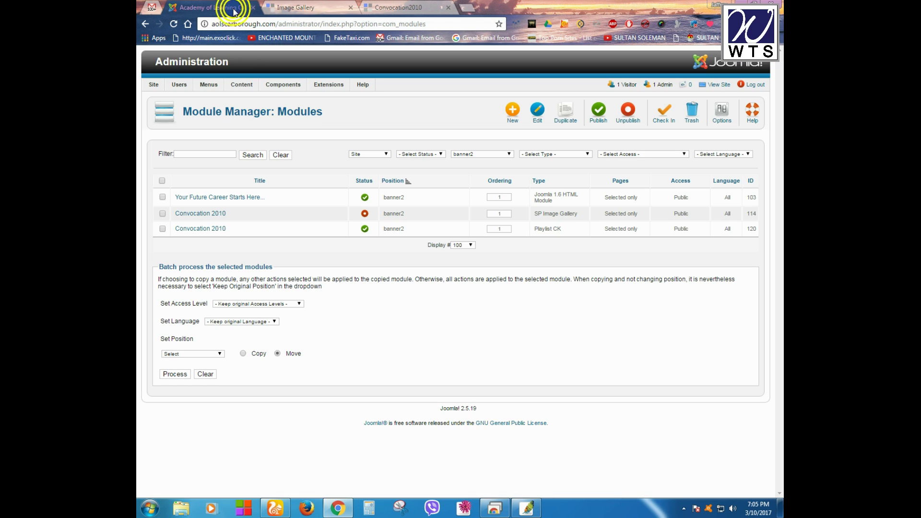
click(278, 85)
mouse_move(277, 149)
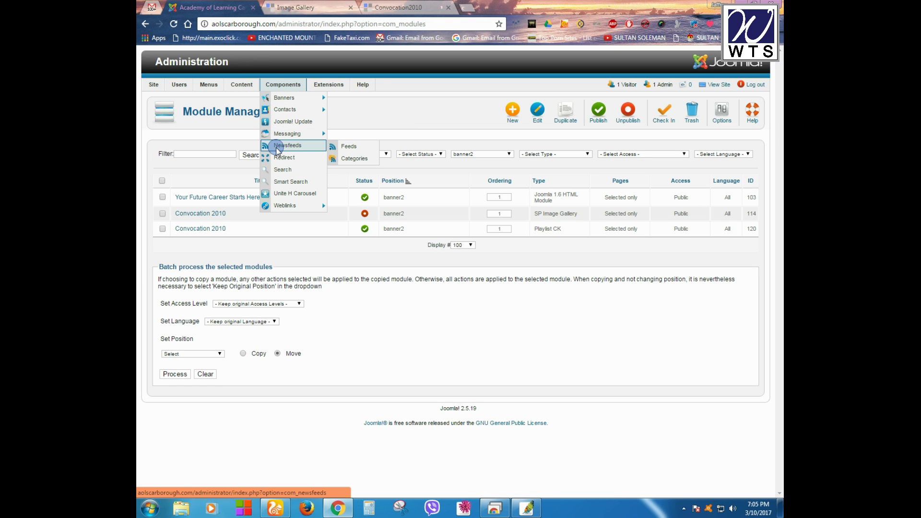
mouse_move(241, 88)
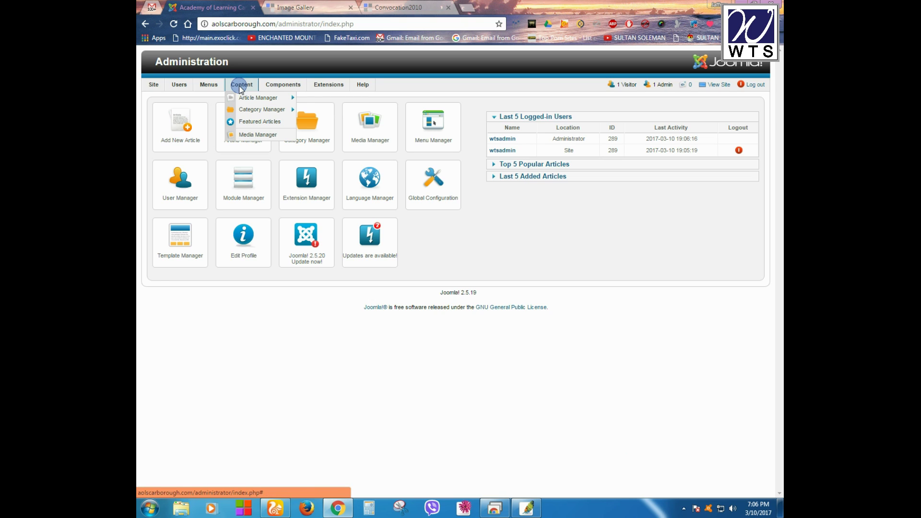
mouse_move(237, 97)
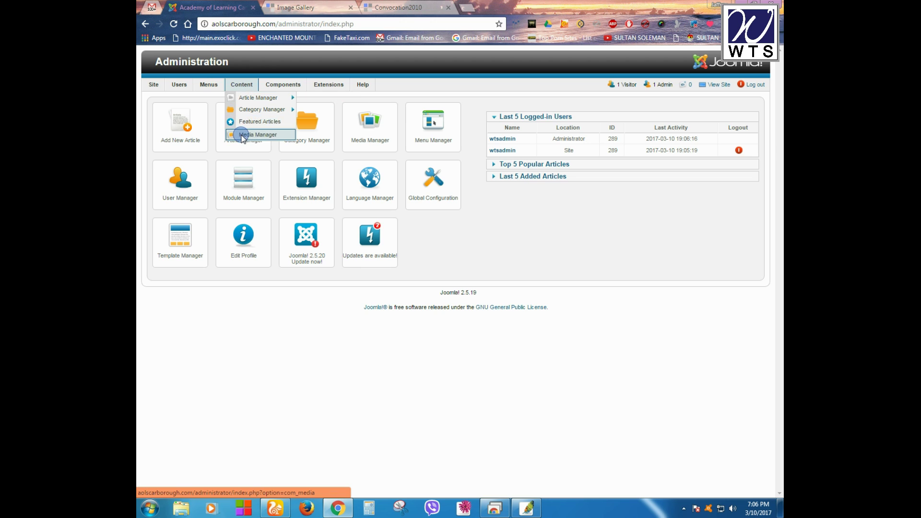
- Recheck the front-end Image Gallery page, then go back to the admin Content menu
click(293, 6)
click(186, 80)
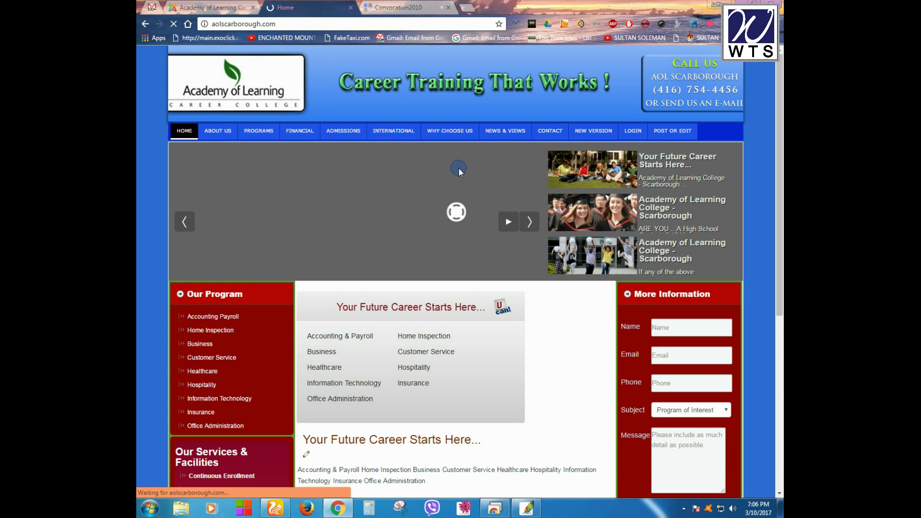
mouse_move(508, 138)
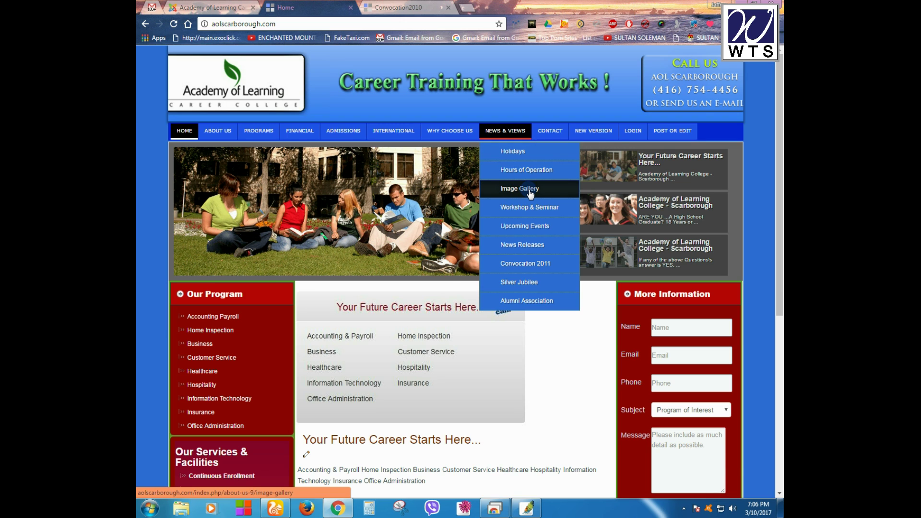
click(521, 187)
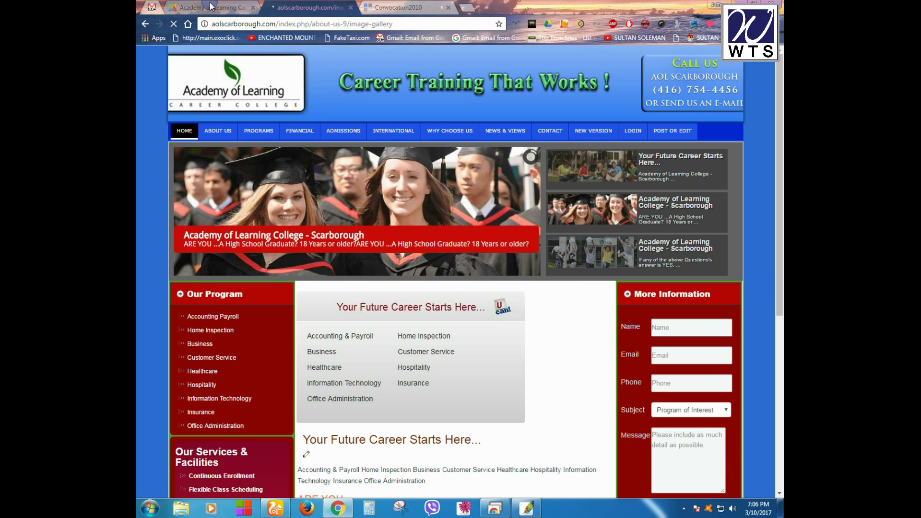
click(213, 7)
mouse_move(243, 89)
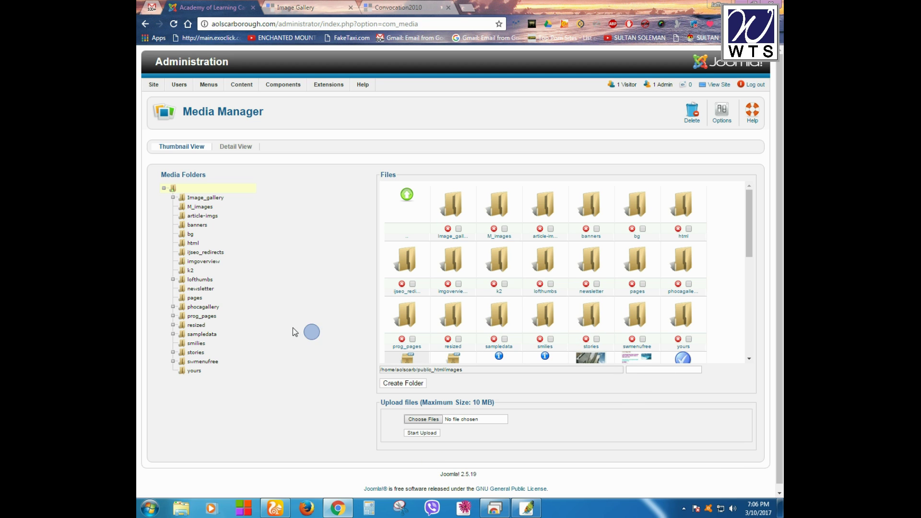
- Open the Image_gallery folder and compare it with the front-end gallery items
click(197, 200)
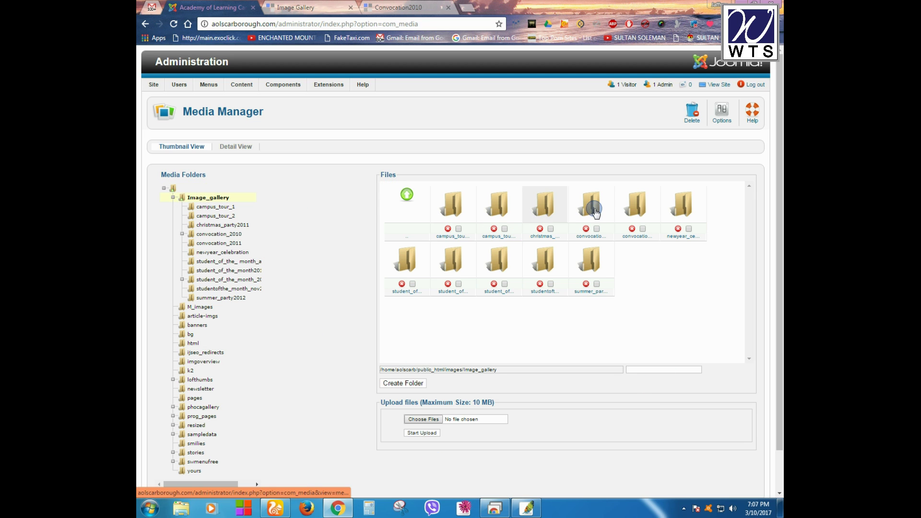
click(296, 7)
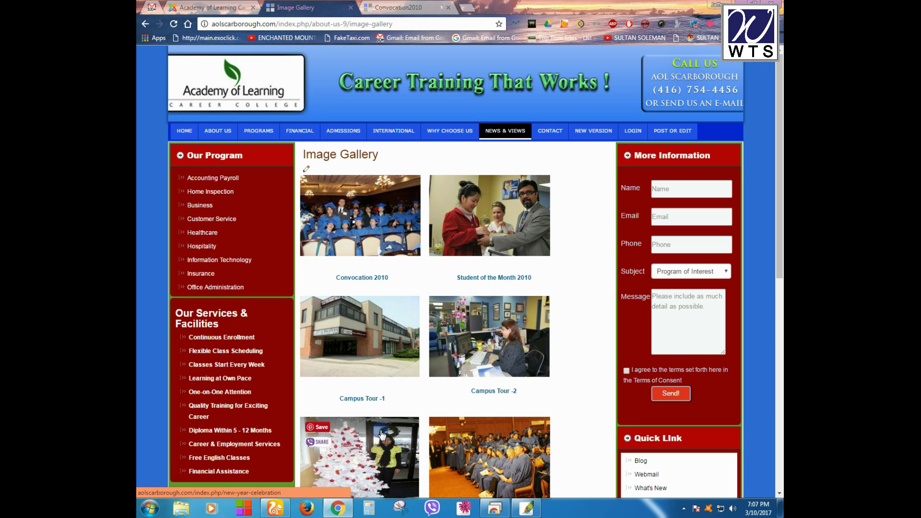
scroll(381, 435, down, 6)
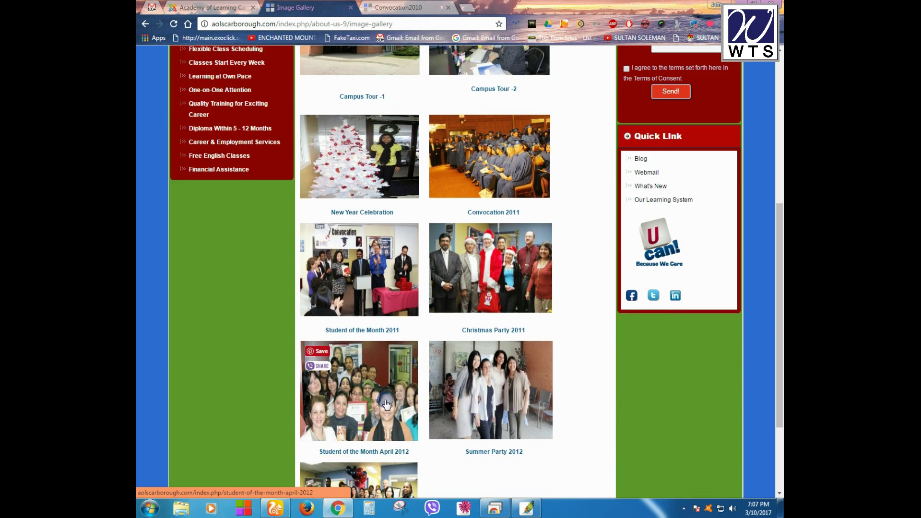
scroll(387, 404, down, 2)
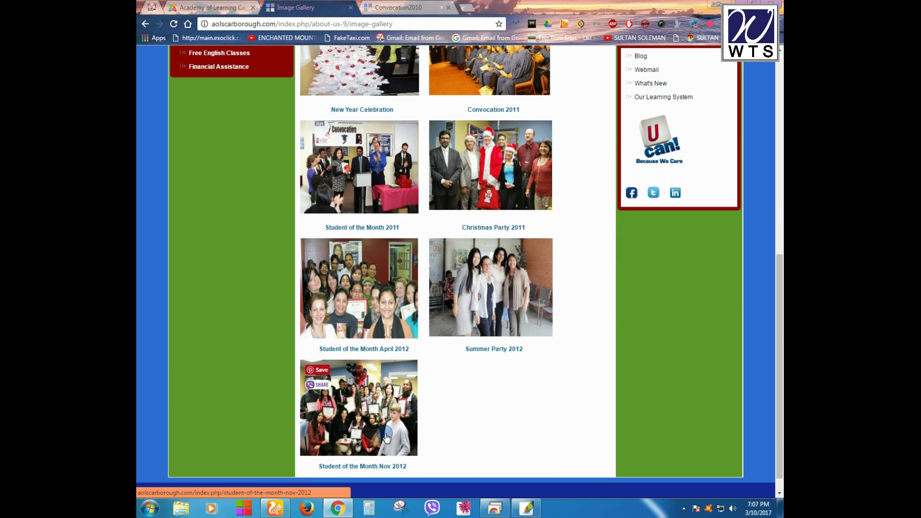
click(220, 6)
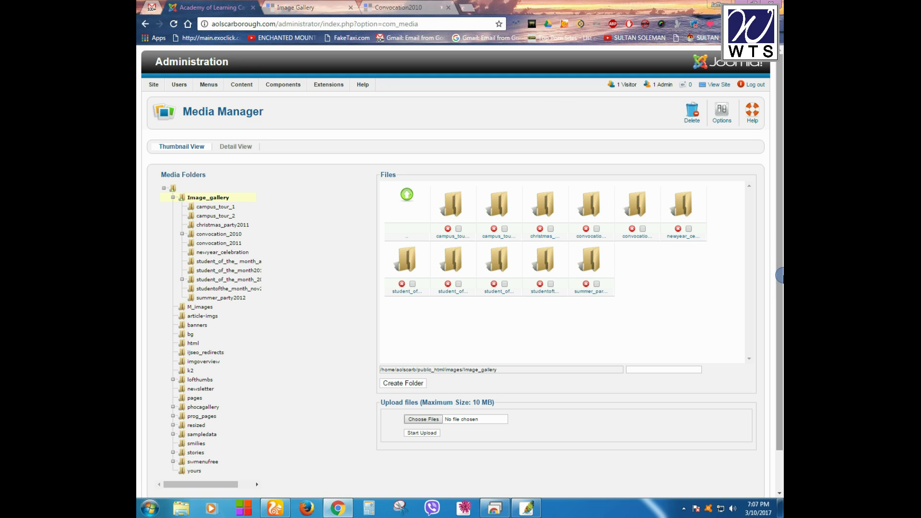
- Copy the 'Campus Tour -1' caption again from the gallery page and return to the Media Manager
click(295, 7)
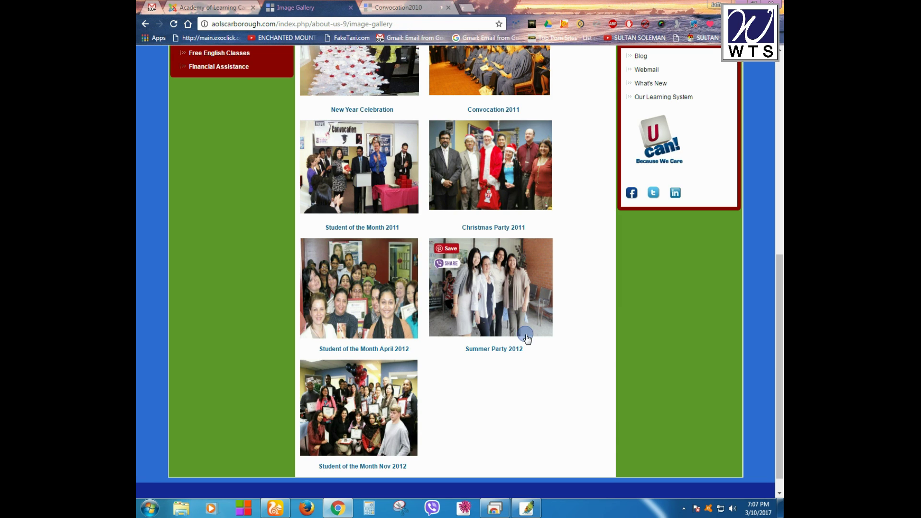
scroll(516, 377, up, 1)
scroll(517, 378, down, 2)
scroll(516, 377, up, 2)
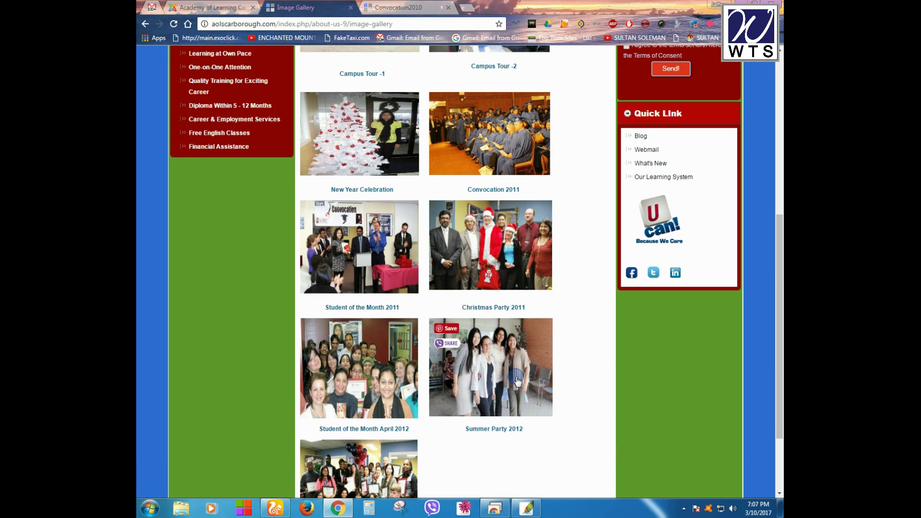
scroll(583, 335, up, 5)
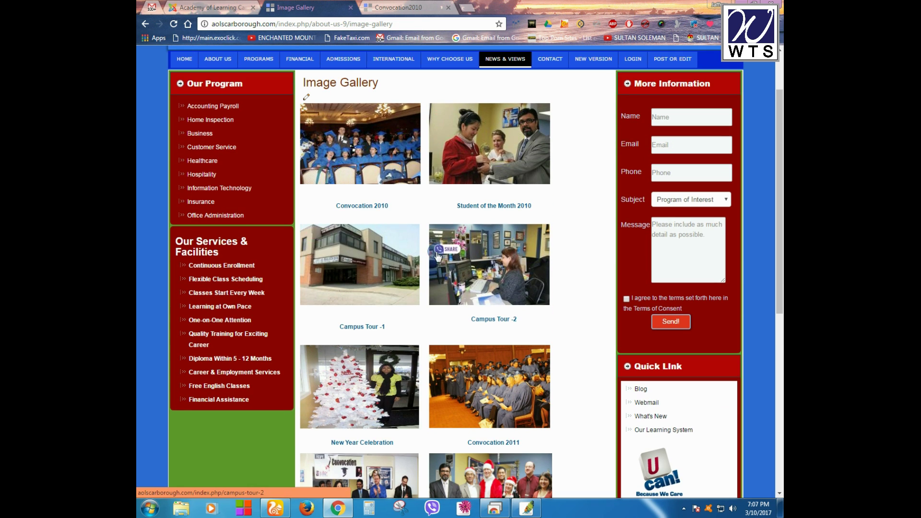
click(369, 292)
drag(332, 326, 391, 328)
right_click(372, 329)
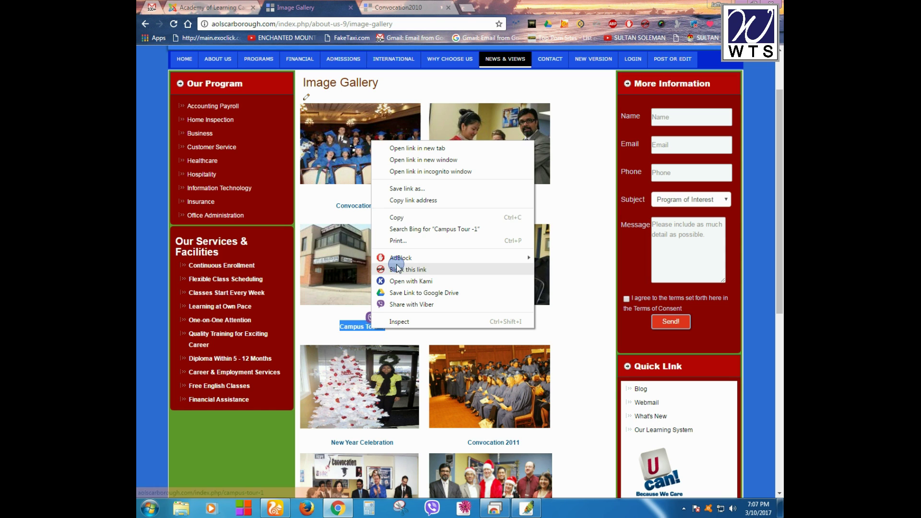
click(400, 217)
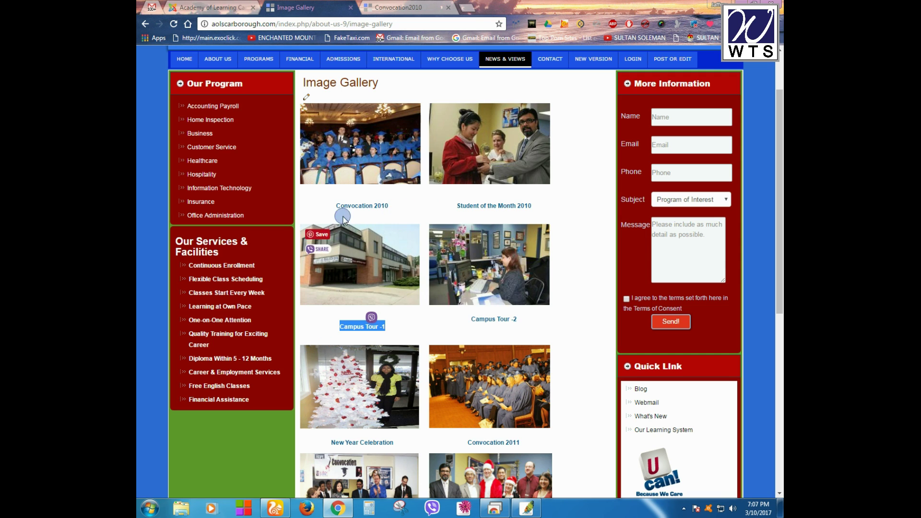
click(222, 7)
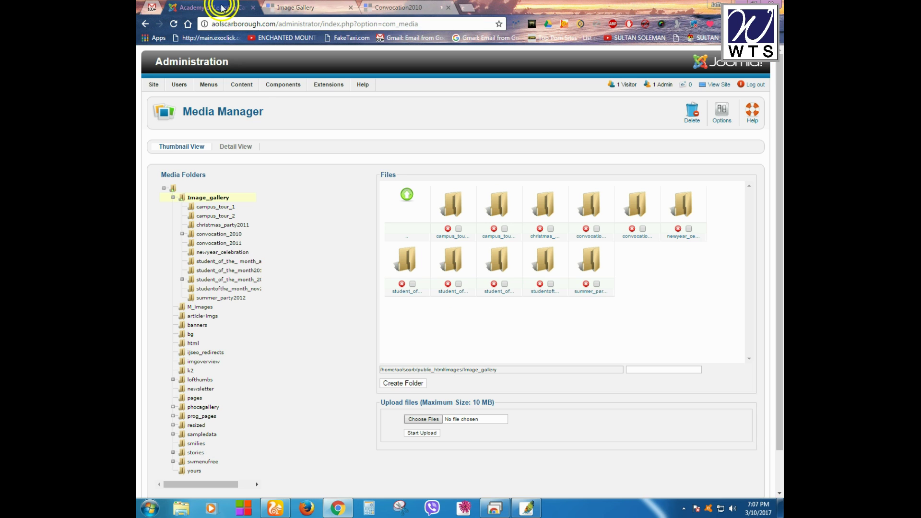
key(ctrl+Tab)
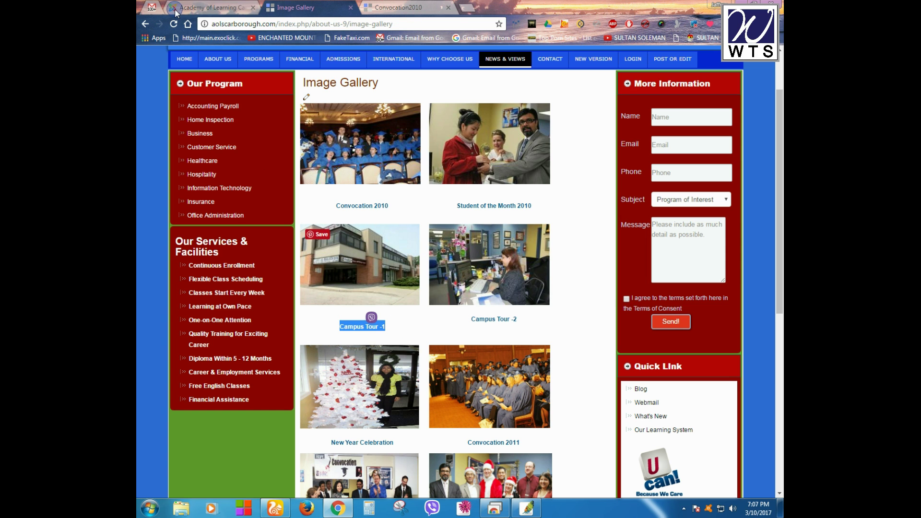
key(ctrl+shift+Tab)
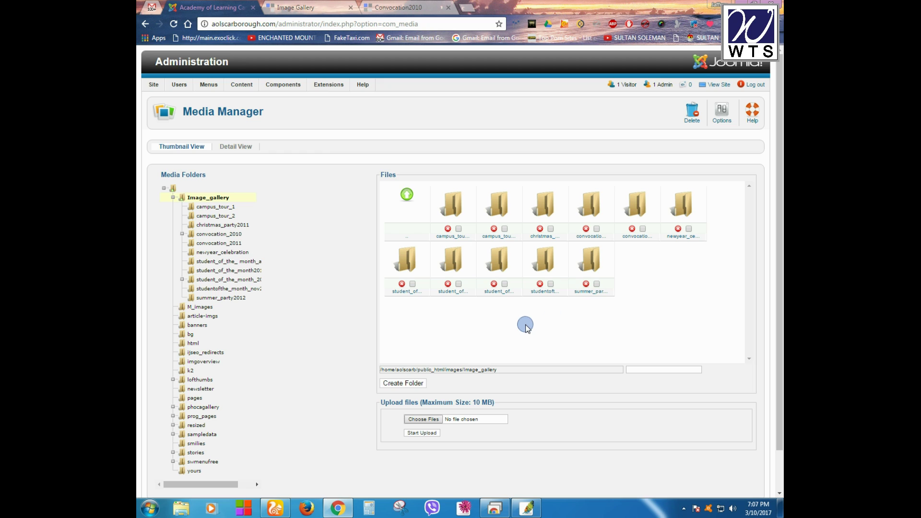
- Open the campus_tour_1 subfolder, which contains no images yet
click(451, 210)
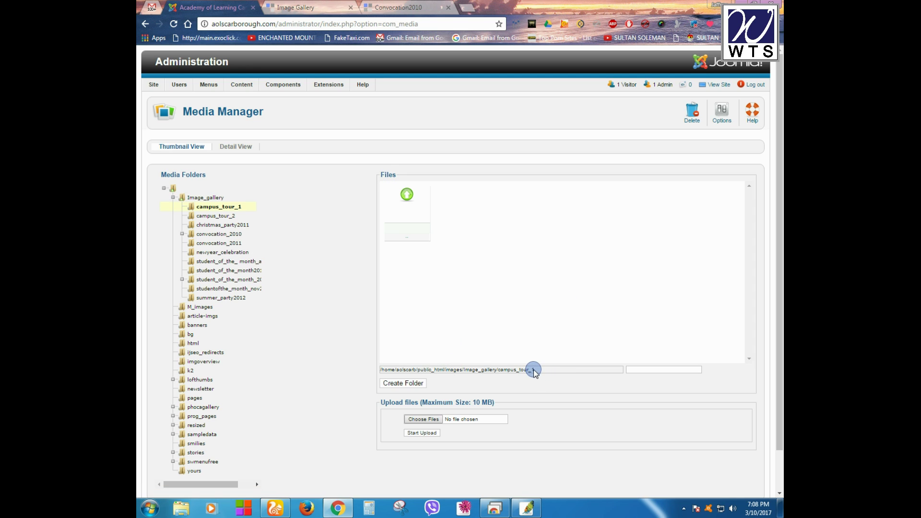
drag(534, 371, 499, 372)
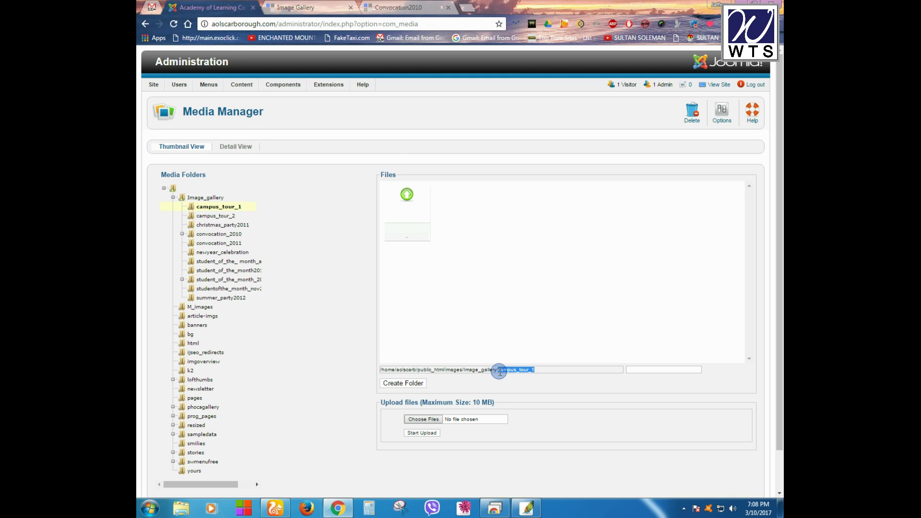
click(415, 280)
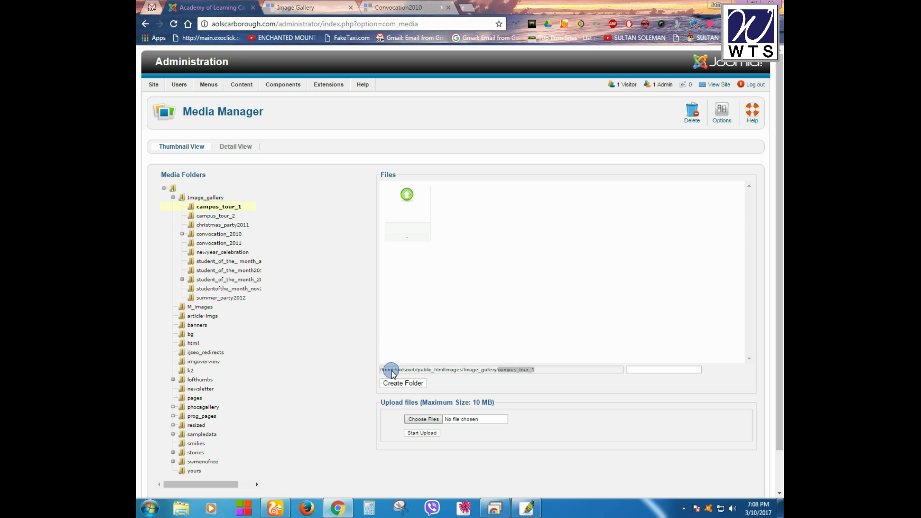
click(571, 290)
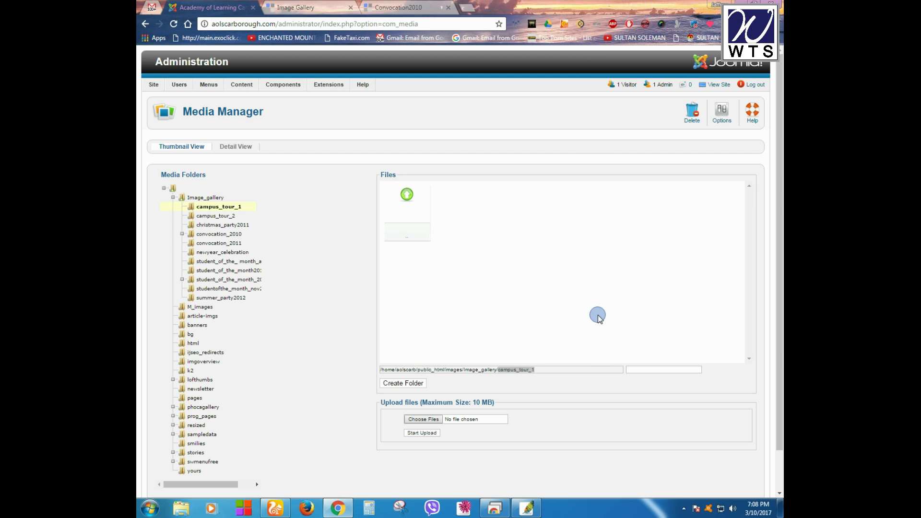
- Upload a1.jpg through a4.jpg into campus_tour_1, then go to Extensions > Module Manager
click(416, 420)
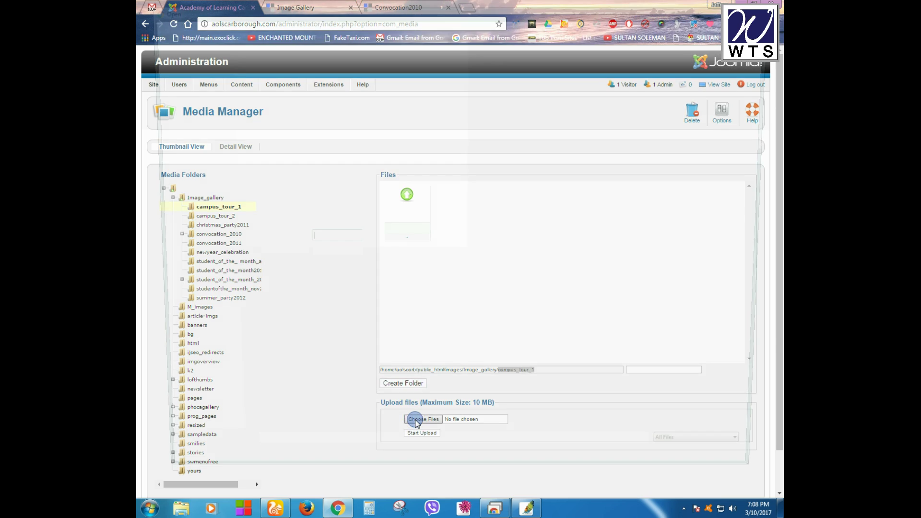
drag(407, 123, 578, 88)
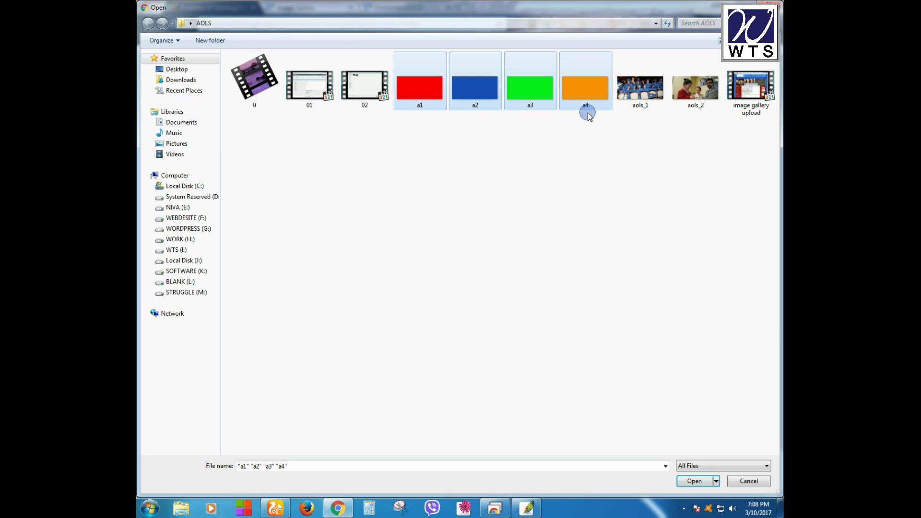
click(698, 481)
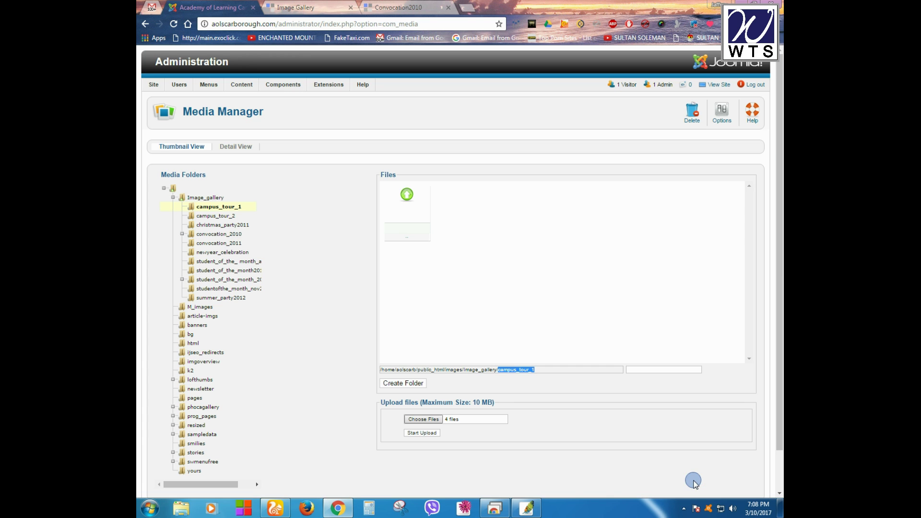
click(421, 433)
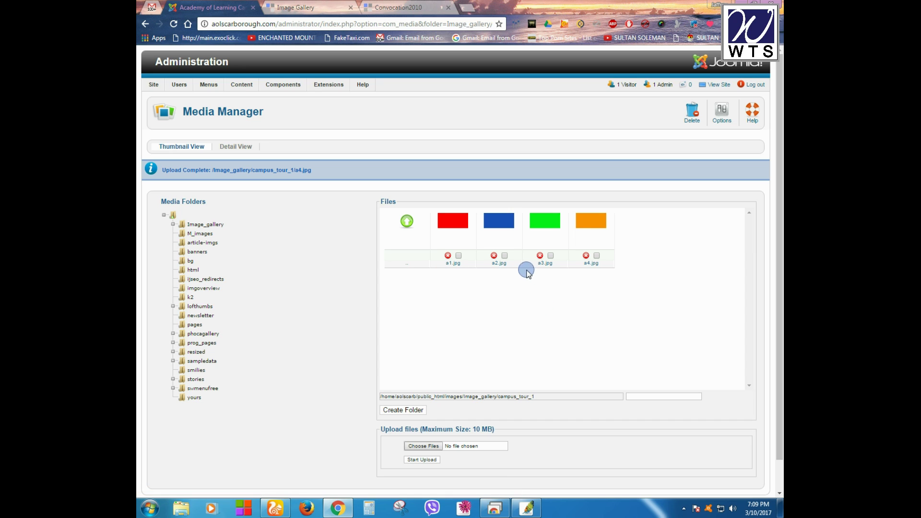
click(511, 329)
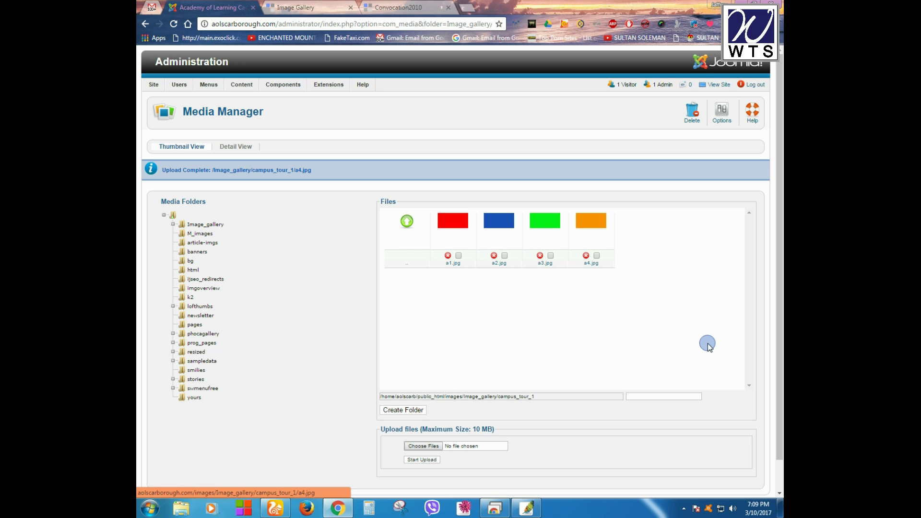
mouse_move(329, 85)
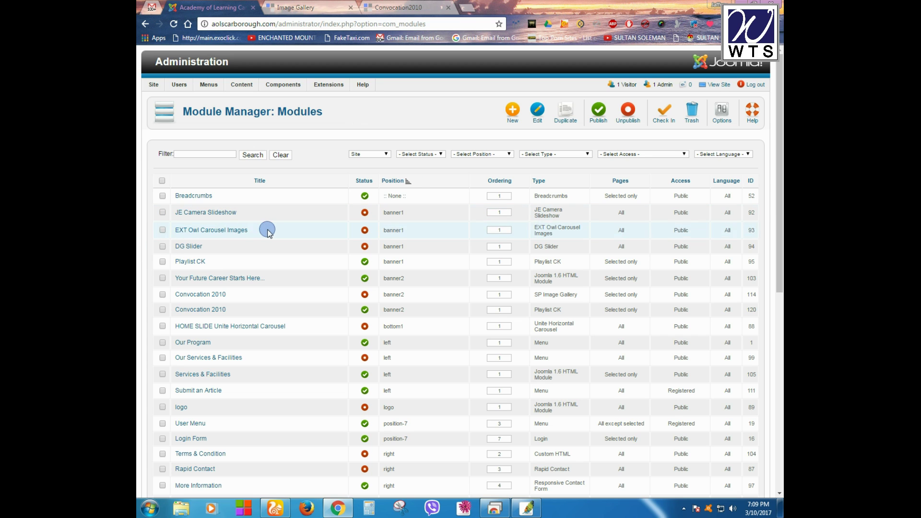
- Create a new Playlist CK module and paste 'Campus Tour -1' as its title
click(511, 121)
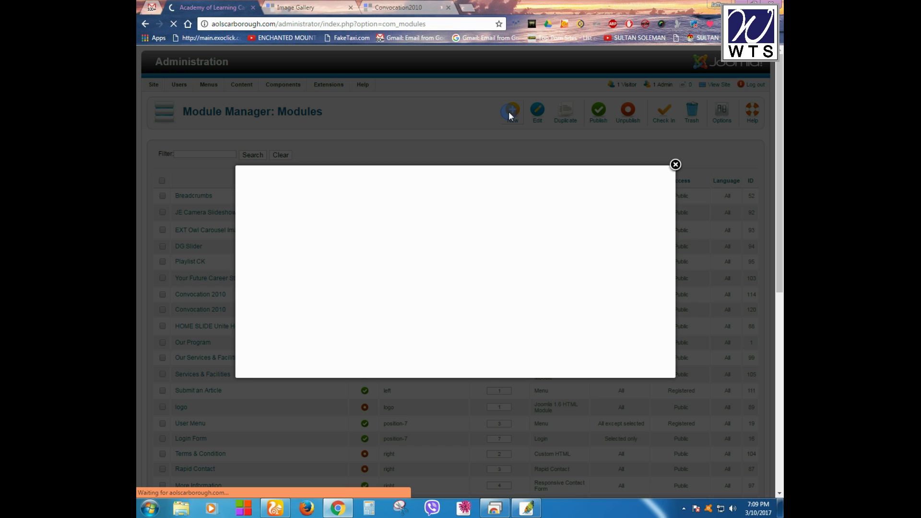
click(345, 272)
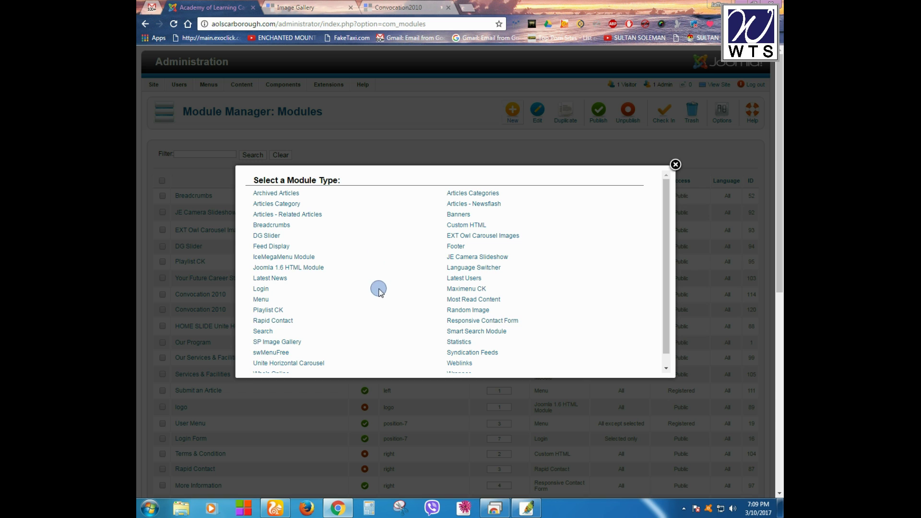
click(276, 312)
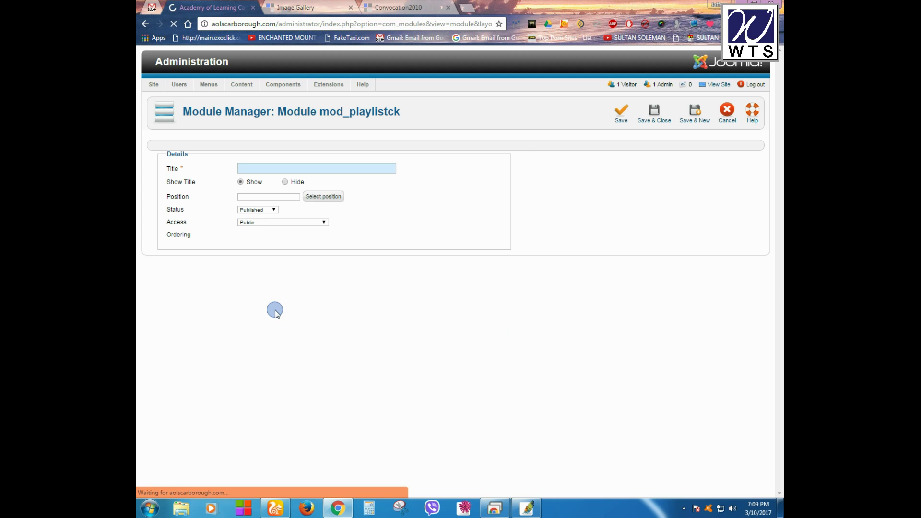
click(279, 167)
right_click(279, 168)
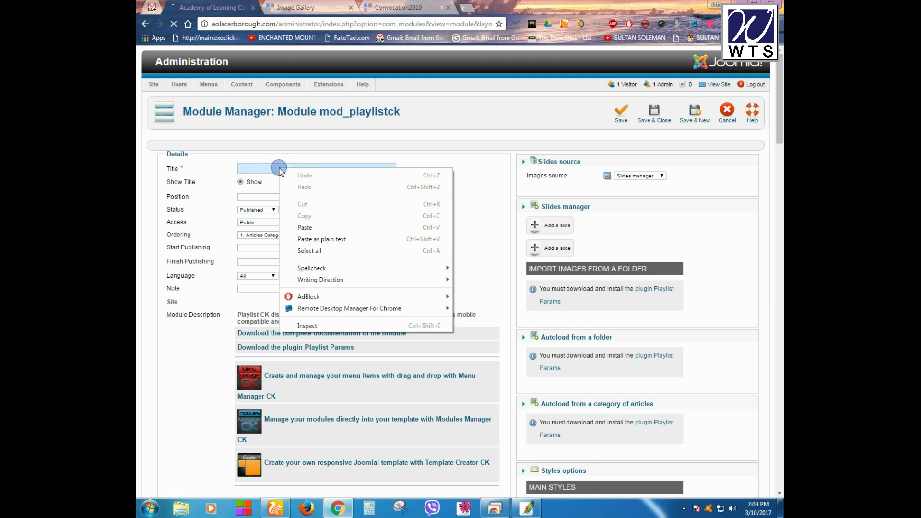
click(302, 228)
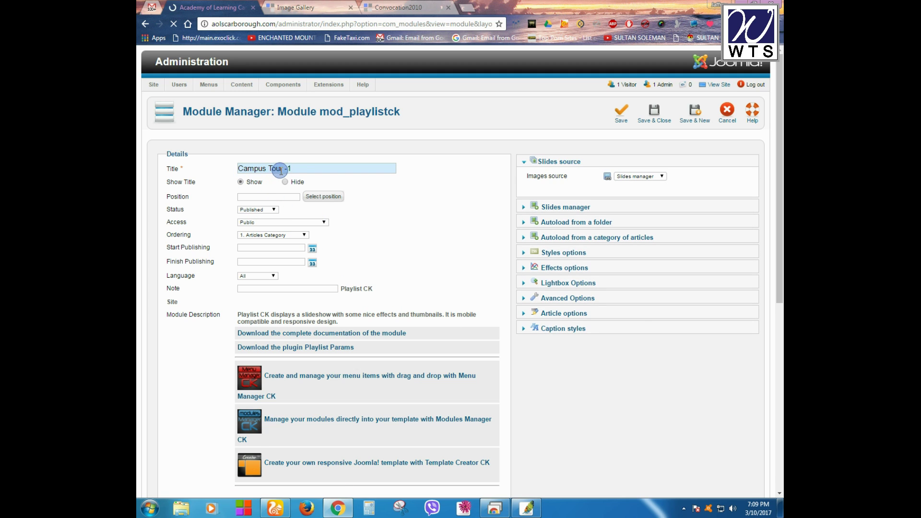
- Try hiding the module title, check the gallery page, then set the title back to shown
drag(298, 167, 236, 167)
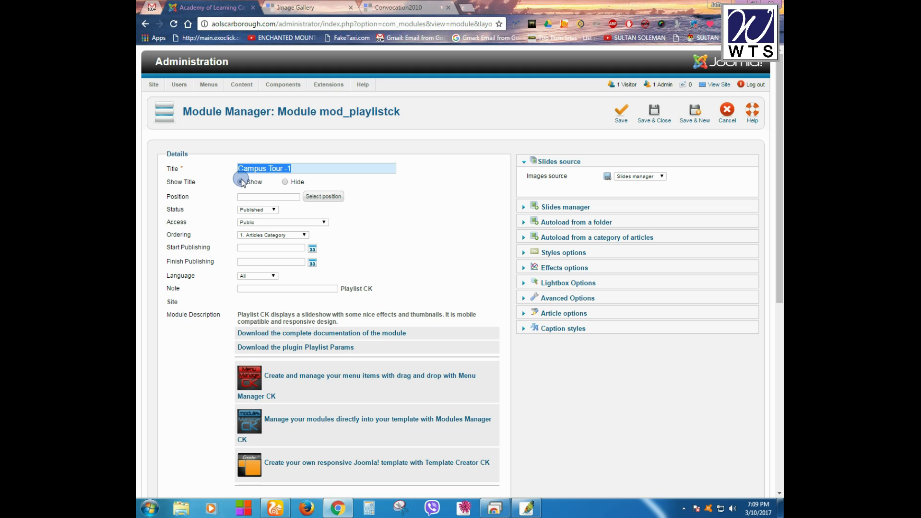
click(286, 183)
key(ctrl+Tab)
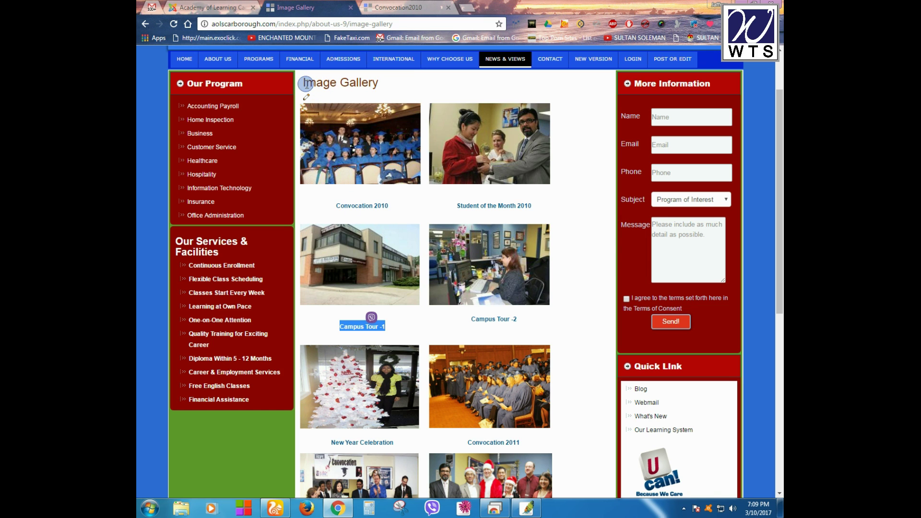
drag(306, 82, 386, 84)
click(389, 85)
click(239, 8)
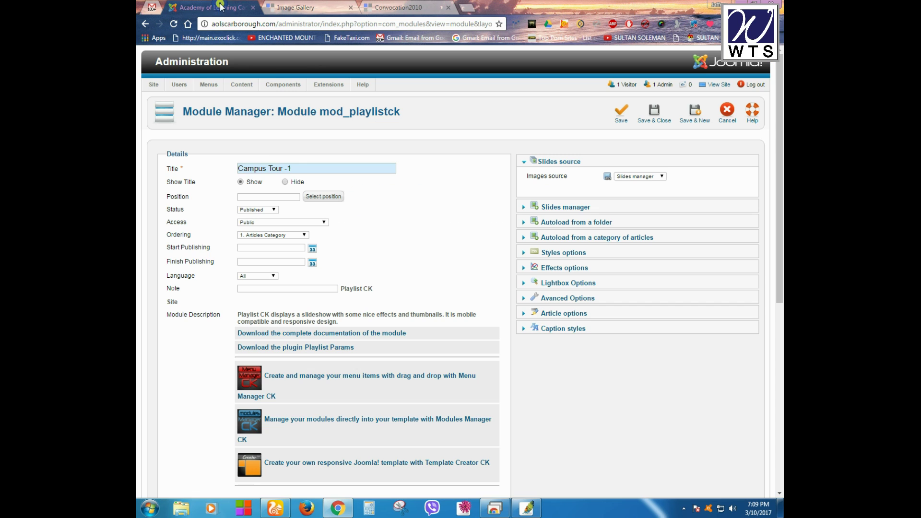
click(240, 182)
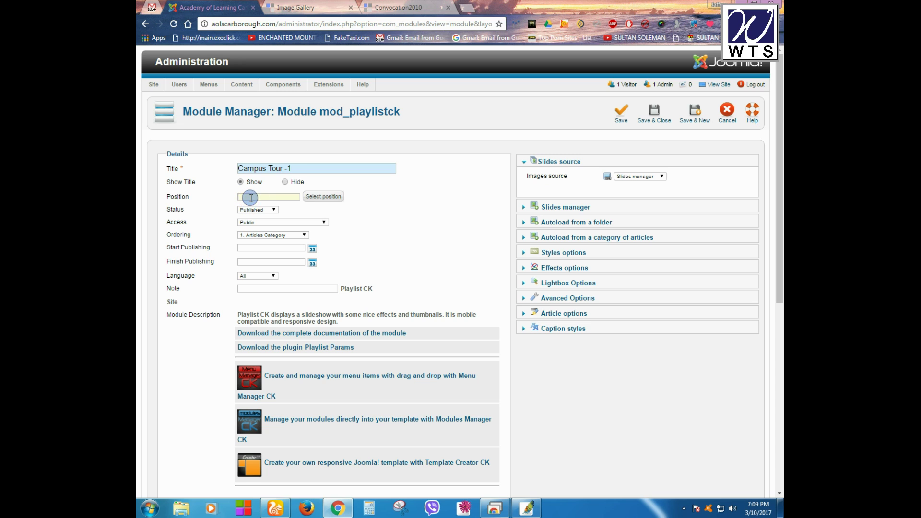
- Put the module in the banner2 position with its status set to Published
click(313, 197)
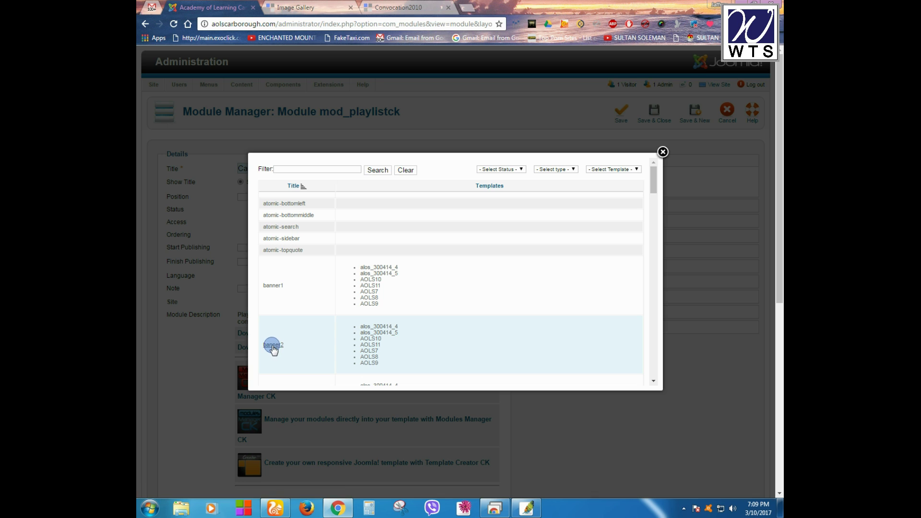
click(273, 345)
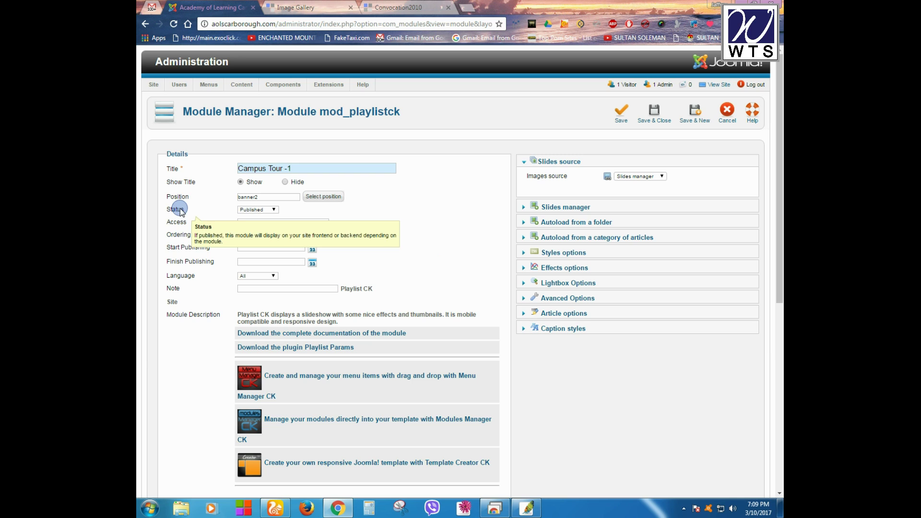
click(257, 209)
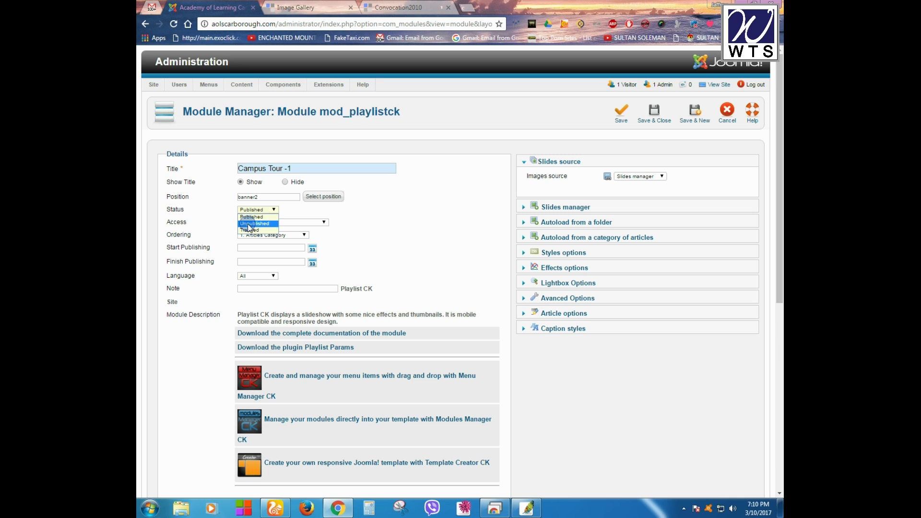
click(248, 224)
click(254, 210)
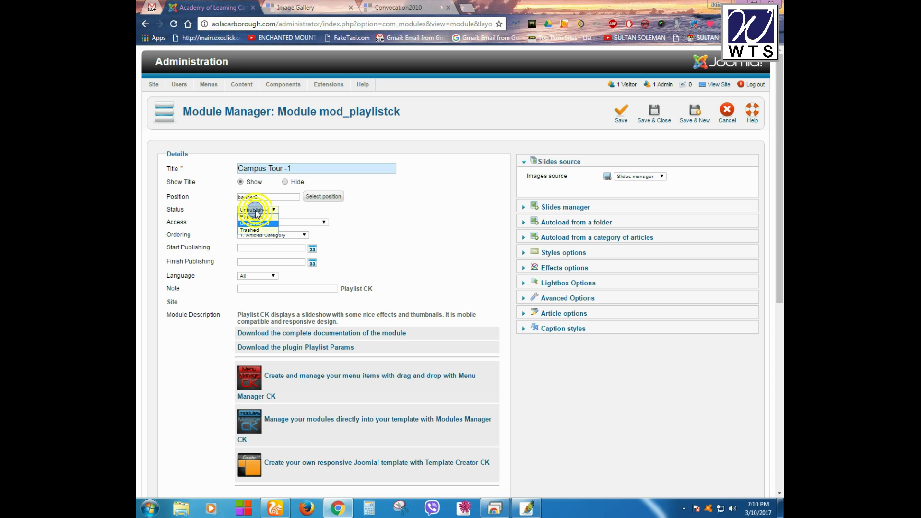
click(249, 218)
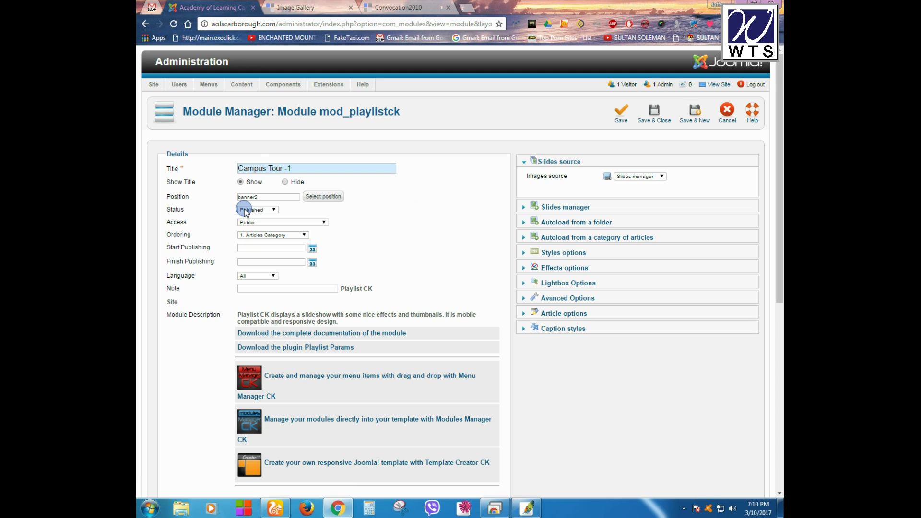
drag(254, 167, 286, 167)
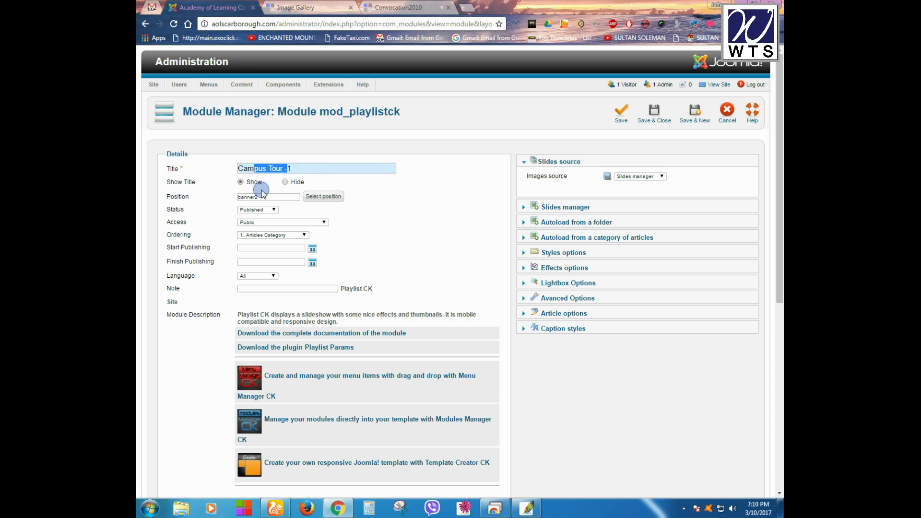
click(420, 216)
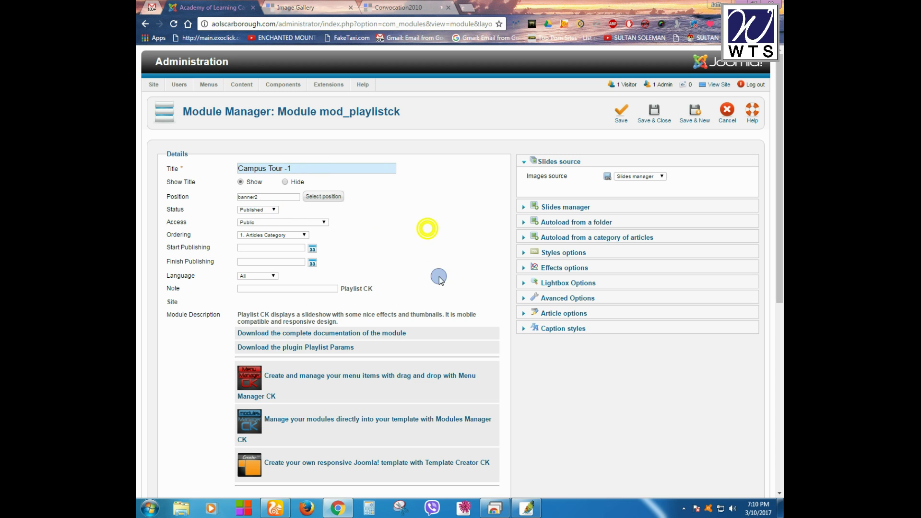
- Change Module Assignment from all pages to 'Only on the pages selected'
scroll(439, 288, down, 7)
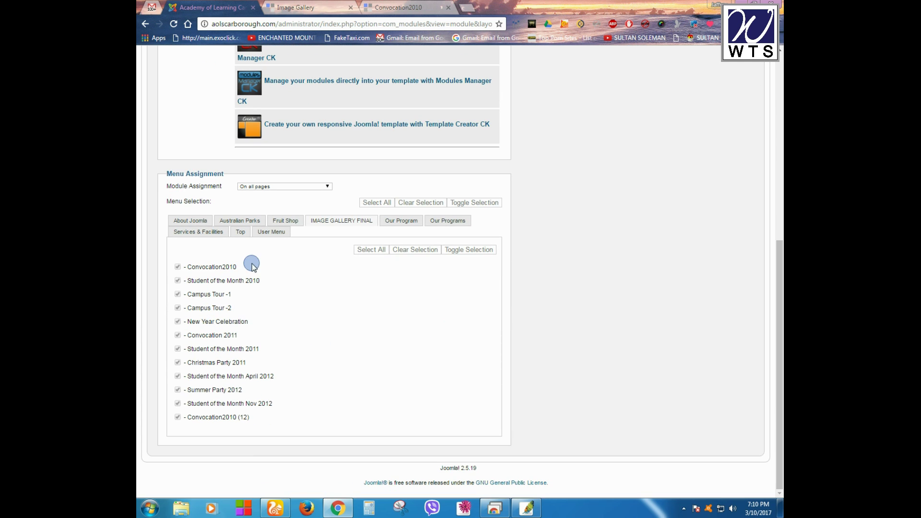
scroll(334, 325, up, 1)
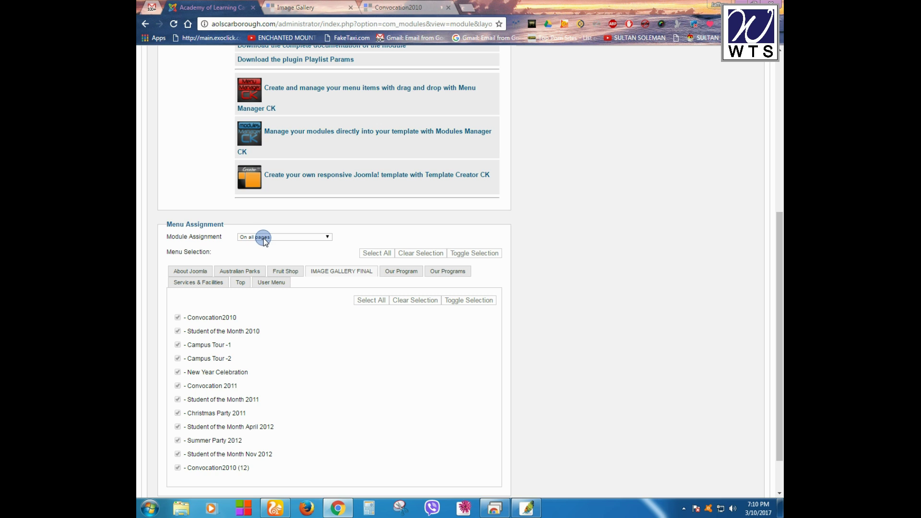
click(259, 249)
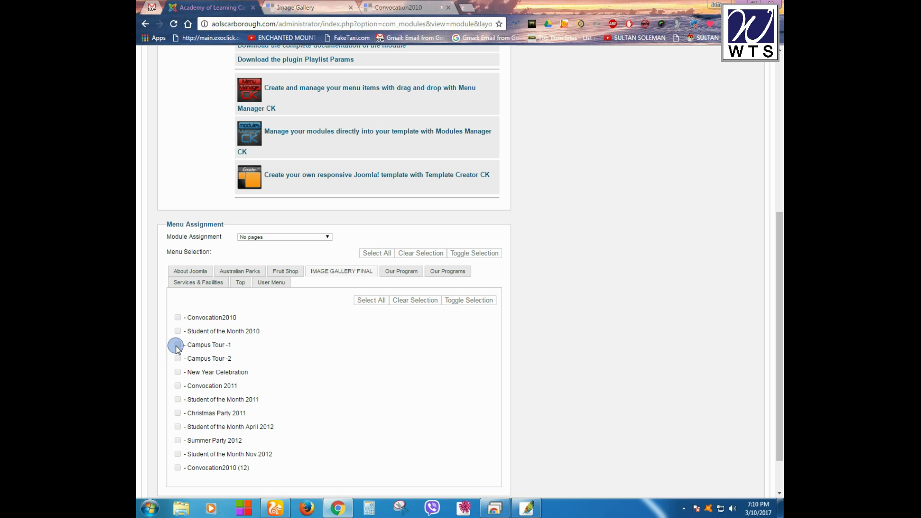
drag(237, 345, 174, 319)
click(295, 350)
click(247, 236)
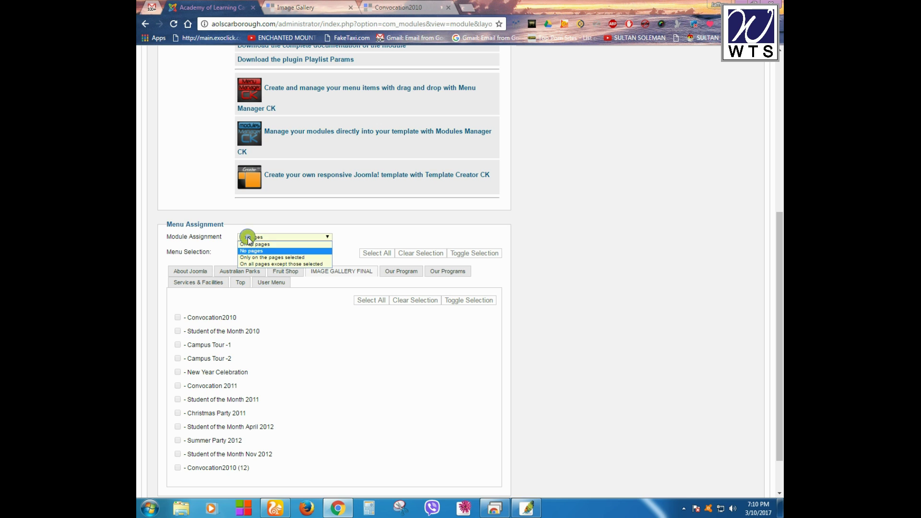
click(296, 259)
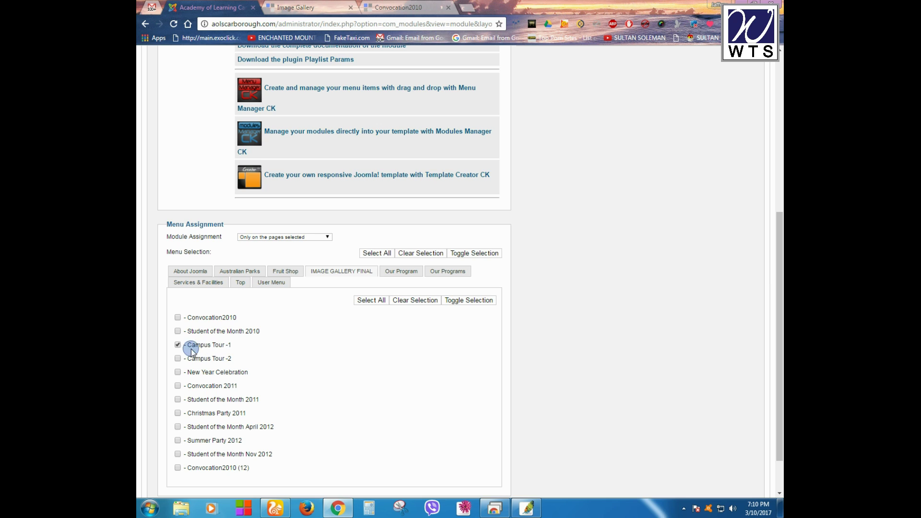
- Tick the Campus Tour -1 menu item and compare with the front-end gallery page
click(249, 238)
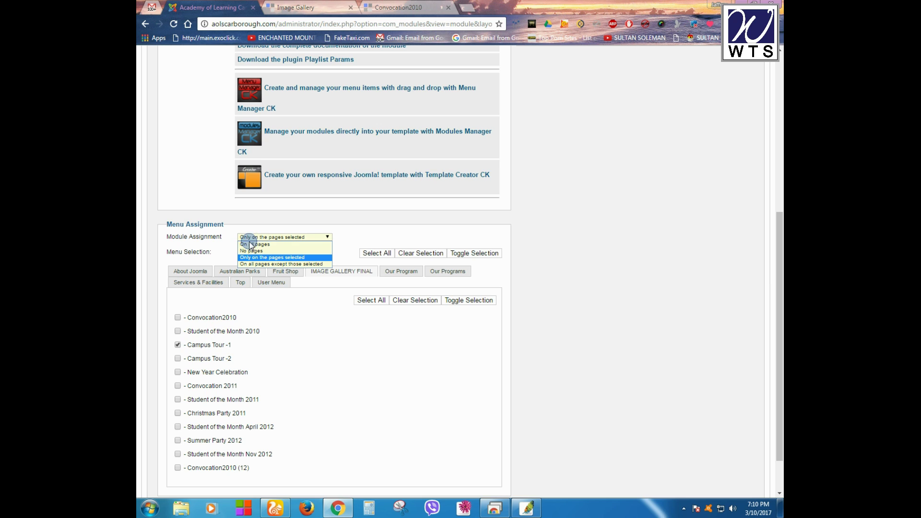
click(252, 259)
click(247, 239)
click(308, 357)
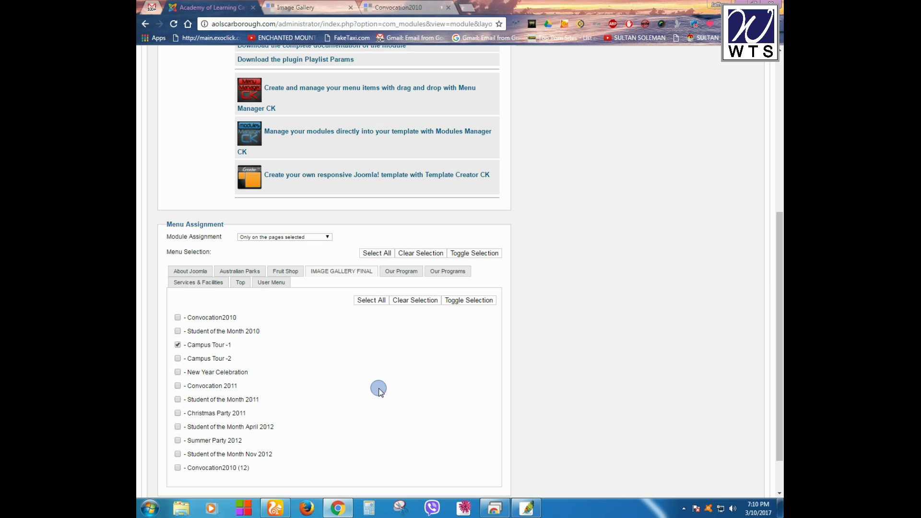
click(297, 7)
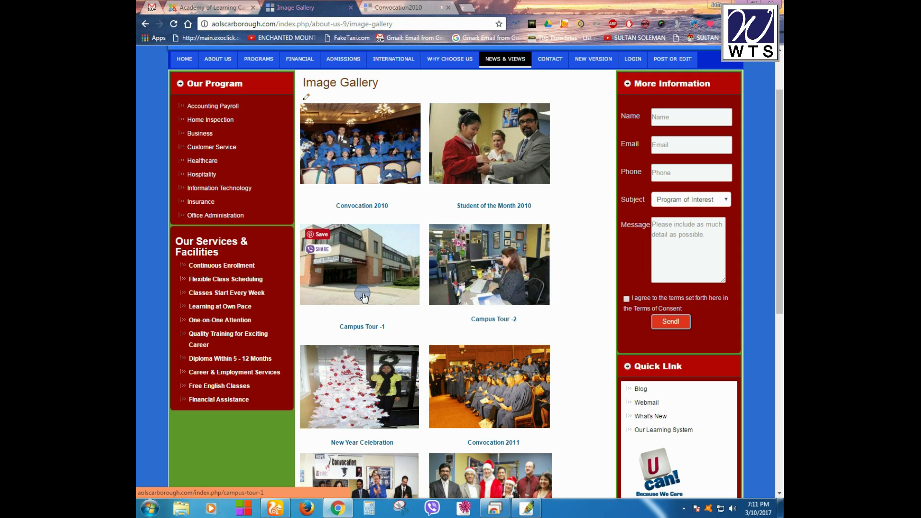
key(ctrl+shift+Tab)
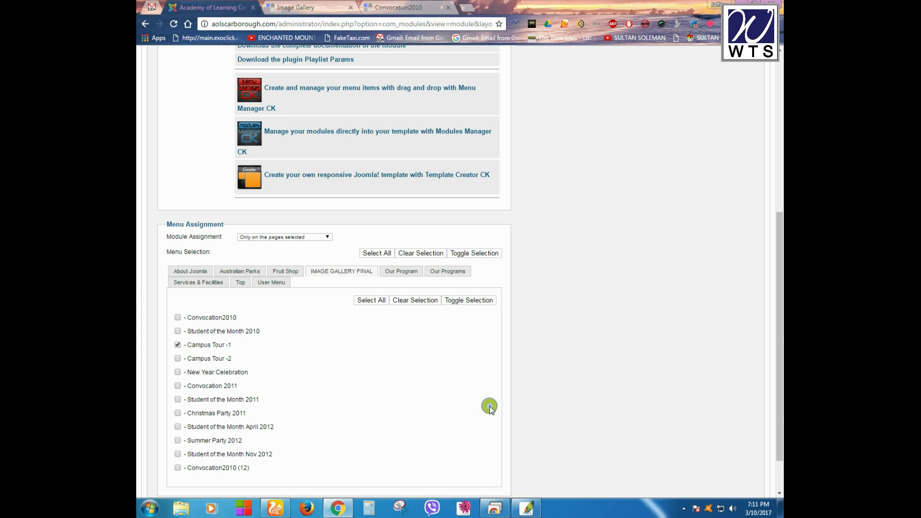
- In the Slides manager, set slide 0's image to images/Image_gallery/campus_tour_1/a1.jpg
scroll(601, 393, up, 6)
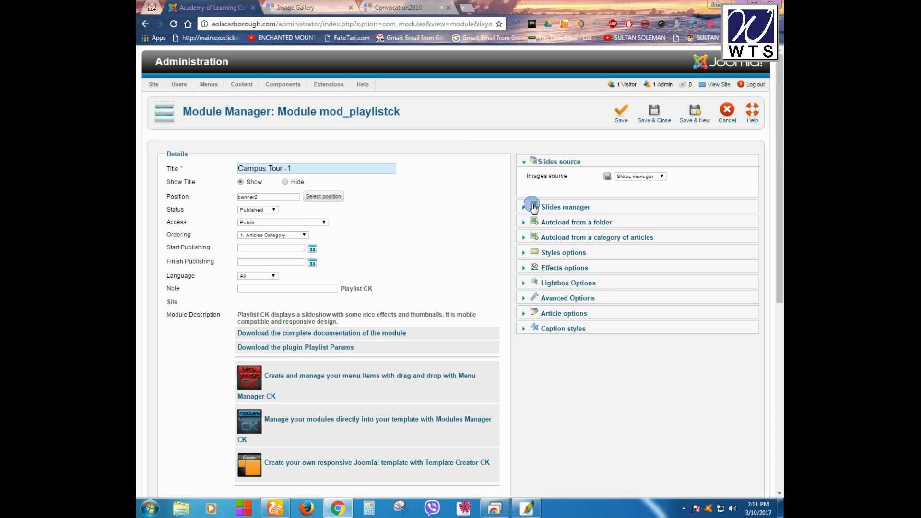
click(573, 208)
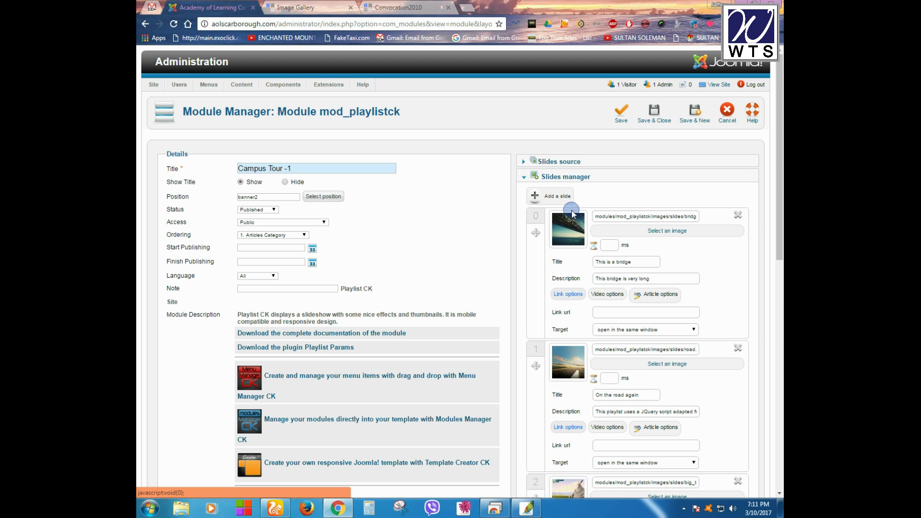
scroll(568, 413, down, 6)
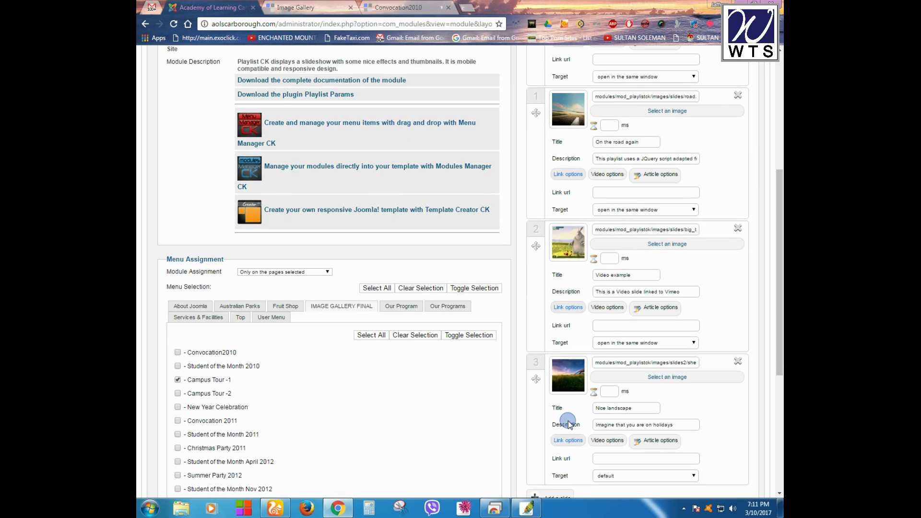
scroll(568, 413, up, 6)
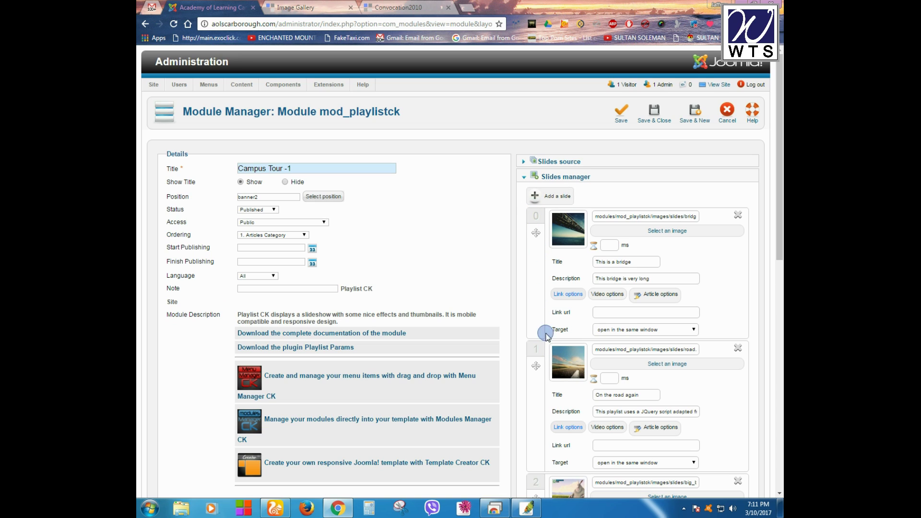
triple_click(628, 216)
click(688, 232)
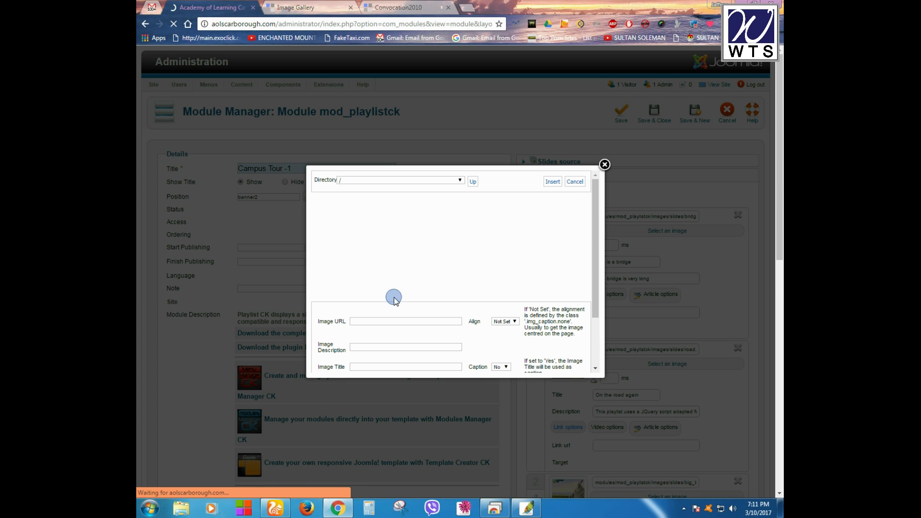
click(334, 225)
click(327, 220)
click(334, 228)
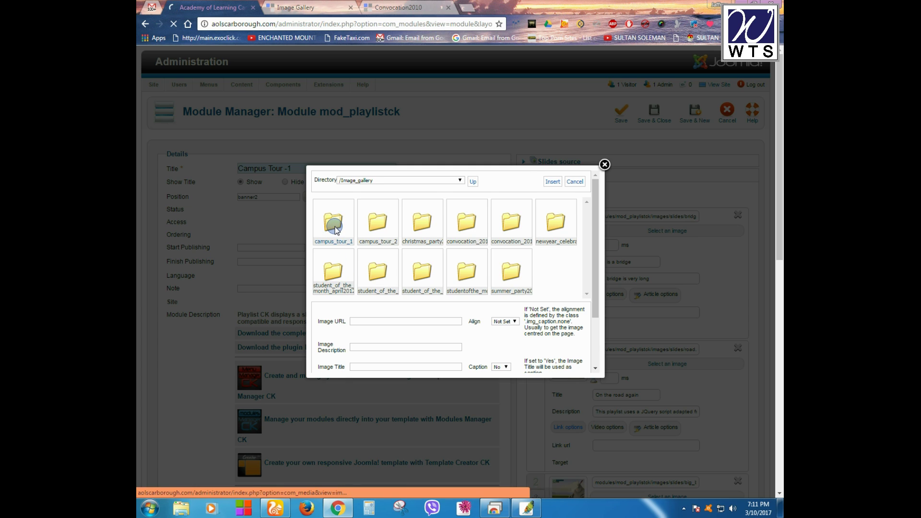
click(336, 235)
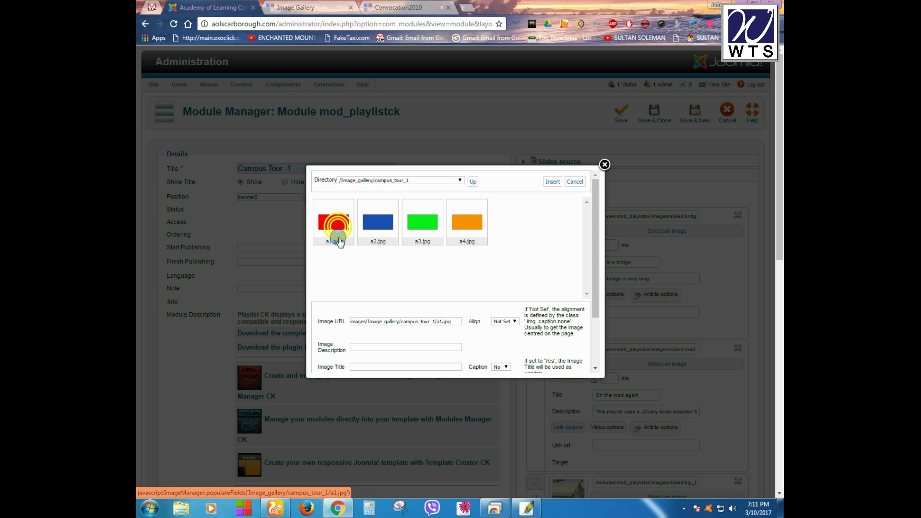
click(551, 182)
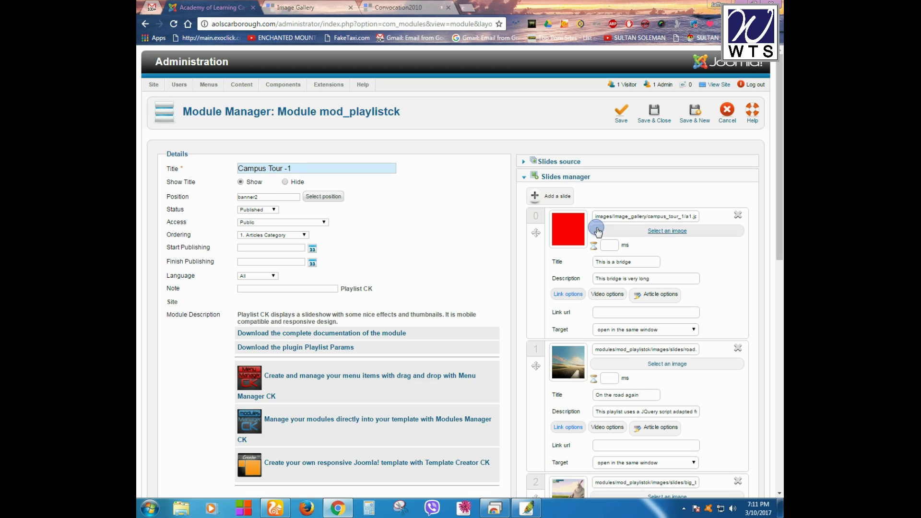
- Copy slide 0's gallery image path and give slide 0 the title AOLSCARBOROUGH
triple_click(604, 216)
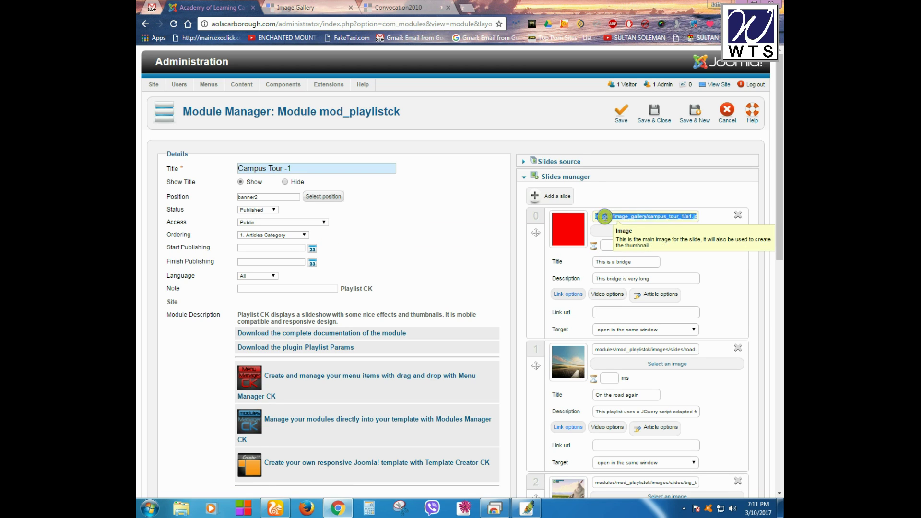
click(644, 214)
triple_click(644, 215)
right_click(644, 215)
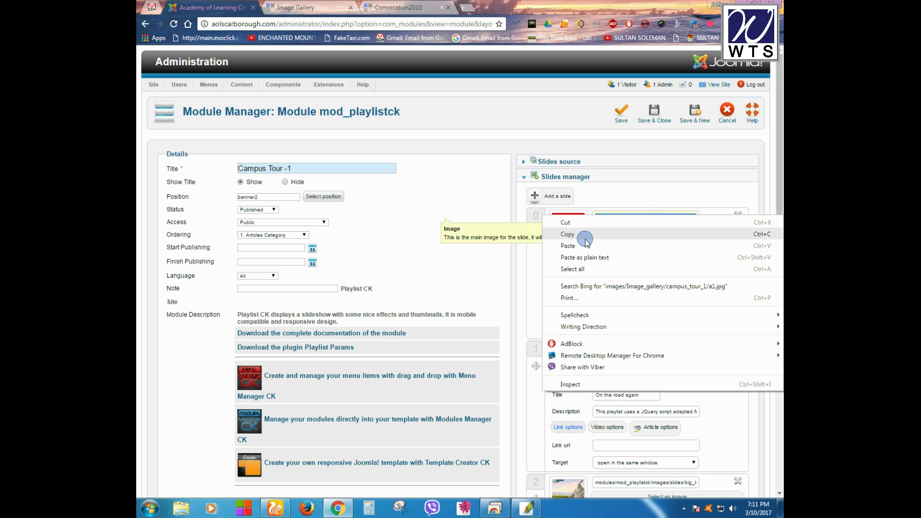
click(616, 234)
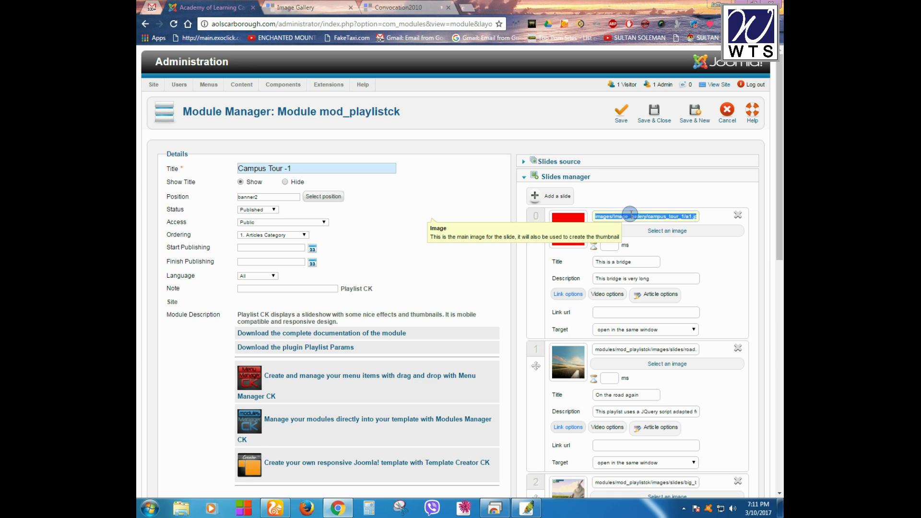
drag(641, 259, 536, 283)
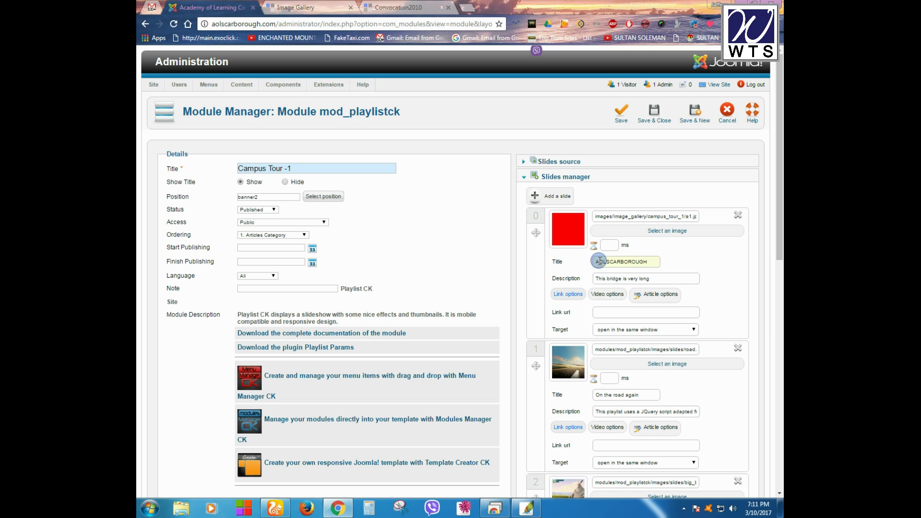
drag(668, 278, 583, 282)
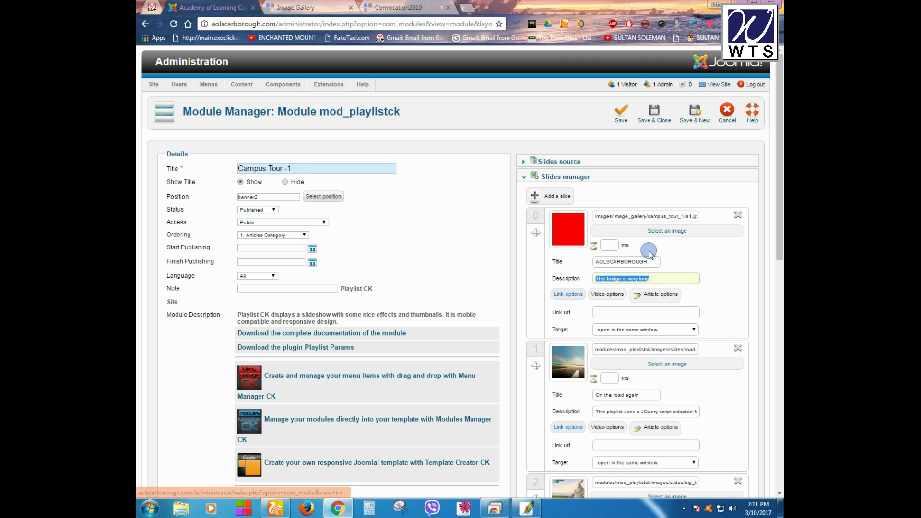
drag(654, 261, 588, 262)
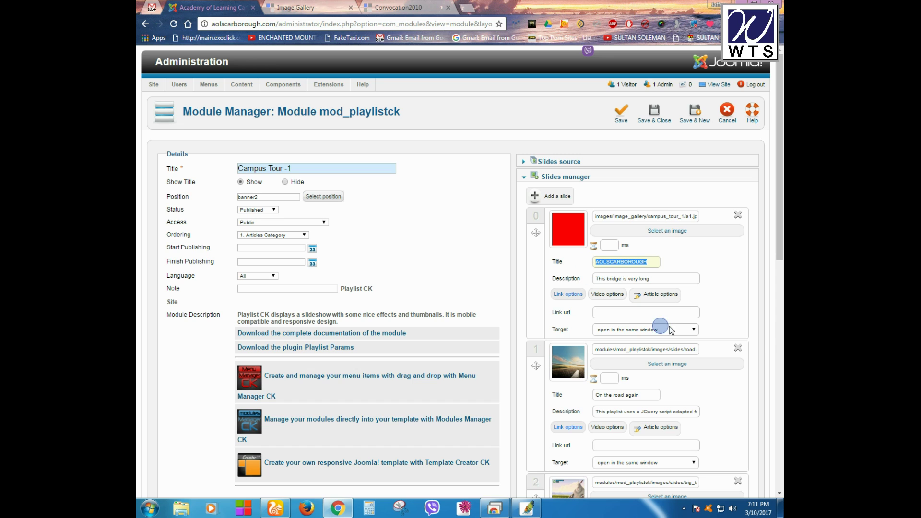
- Paste the campus_tour_1 image path into slide 1's image field and delete its file number
drag(668, 217, 625, 218)
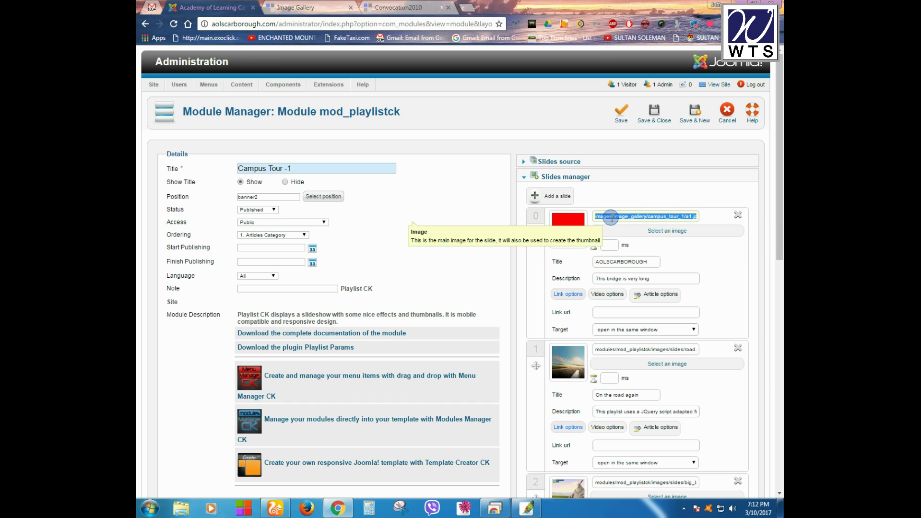
right_click(611, 216)
click(581, 238)
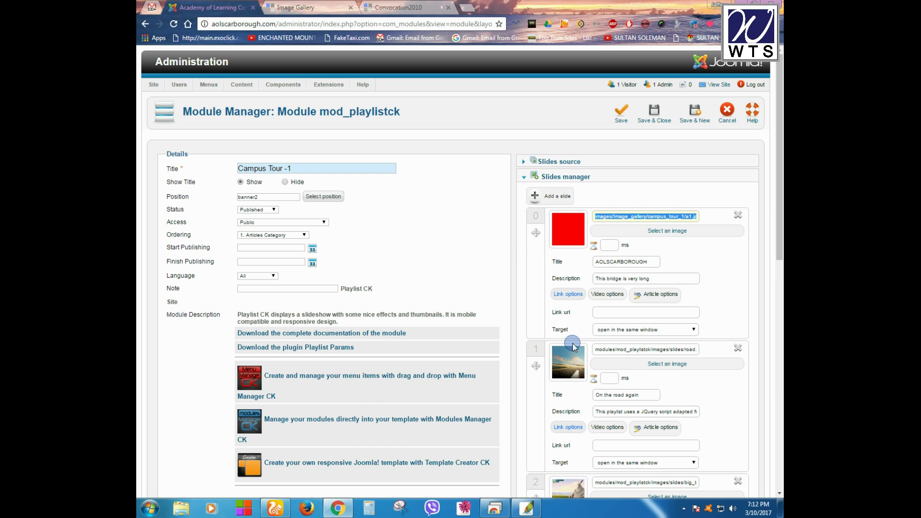
triple_click(613, 346)
right_click(613, 346)
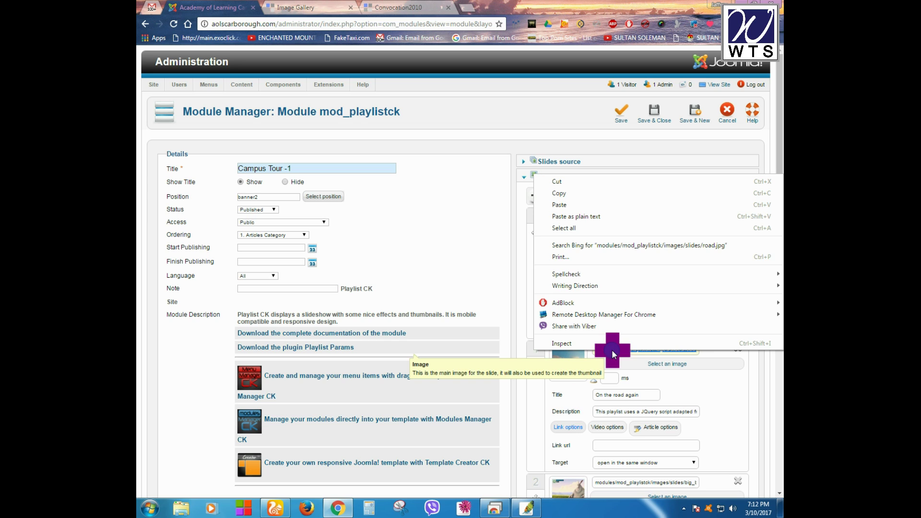
click(564, 209)
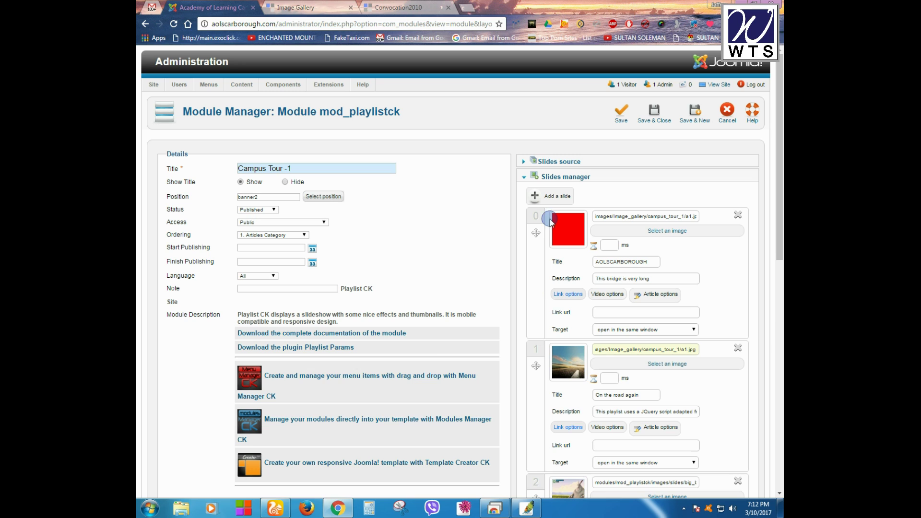
click(689, 346)
key(BackSpace)
- Finish slide 1's path as a2.jpg and paste the gallery path into slide 2's image field
text(2)
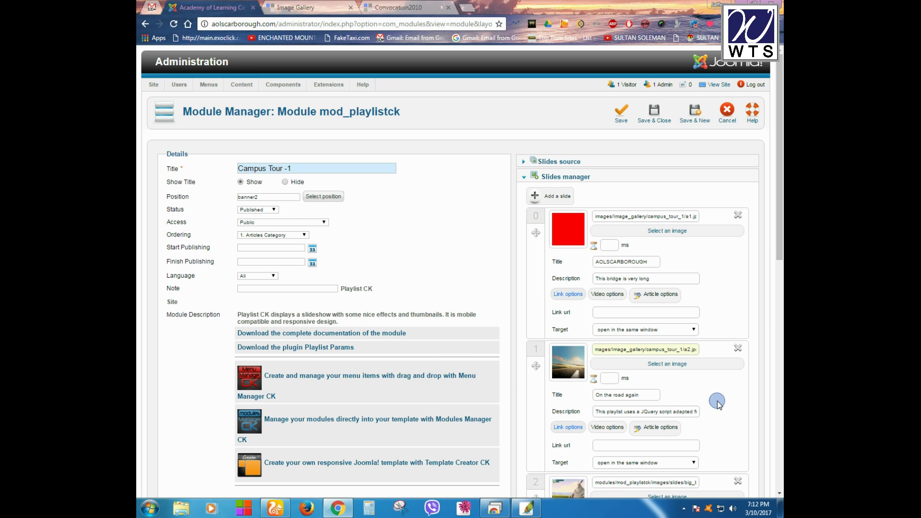
scroll(717, 402, down, 1)
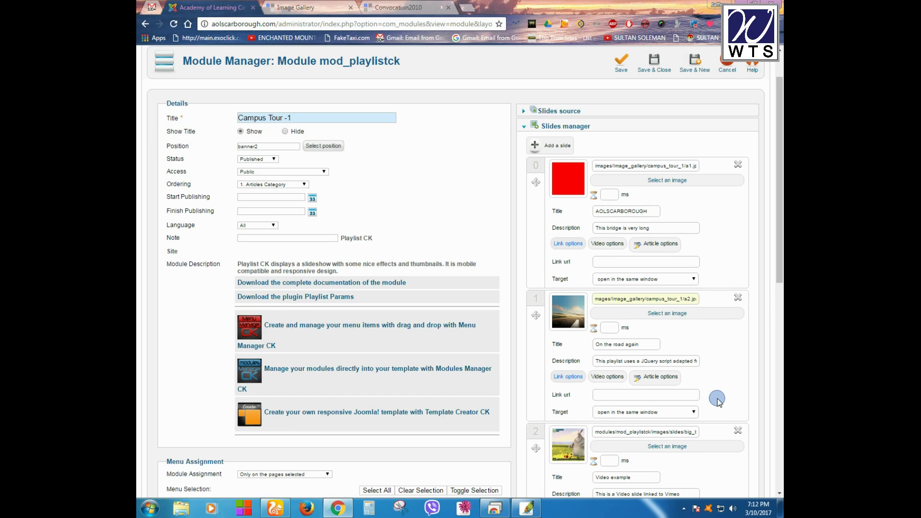
triple_click(614, 365)
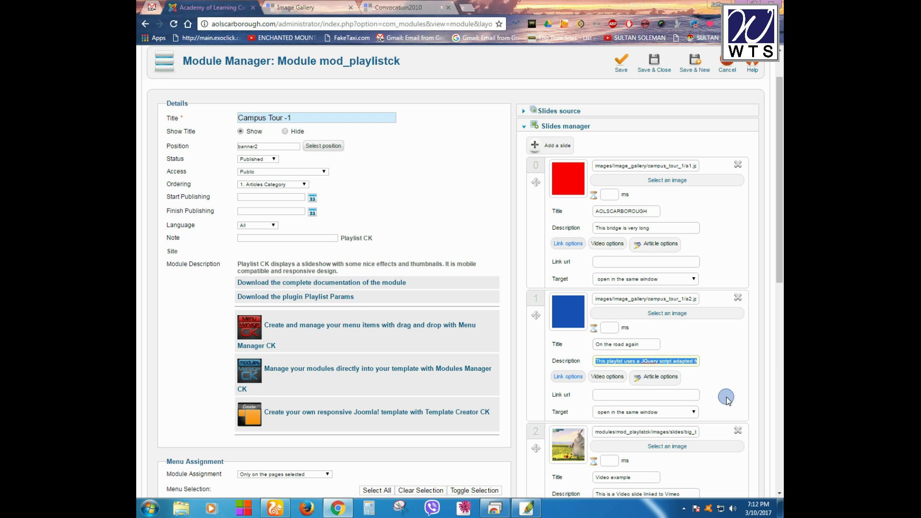
scroll(726, 397, down, 2)
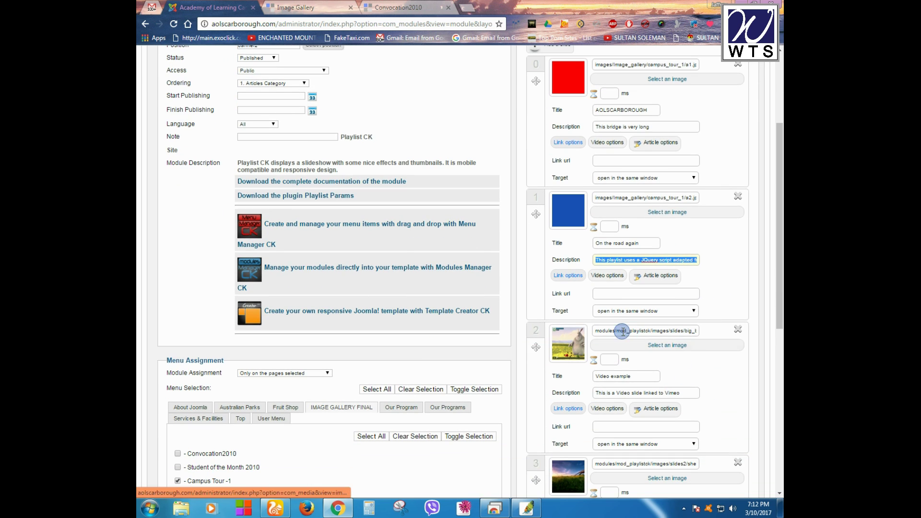
double_click(622, 331)
key(ctrl+v)
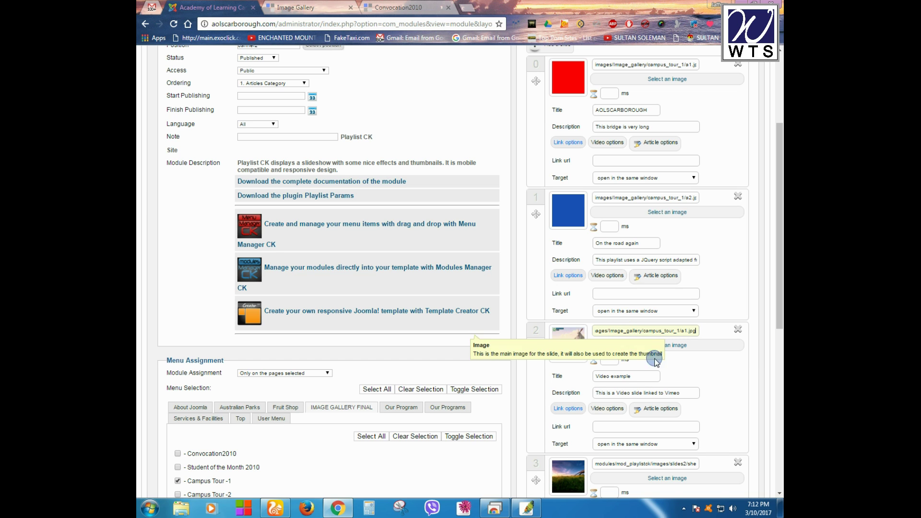
scroll(717, 376, down, 1)
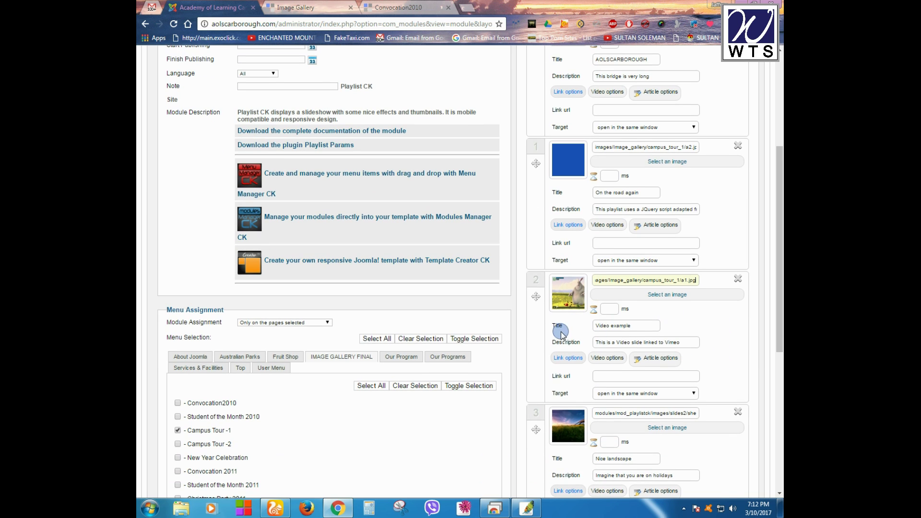
click(620, 330)
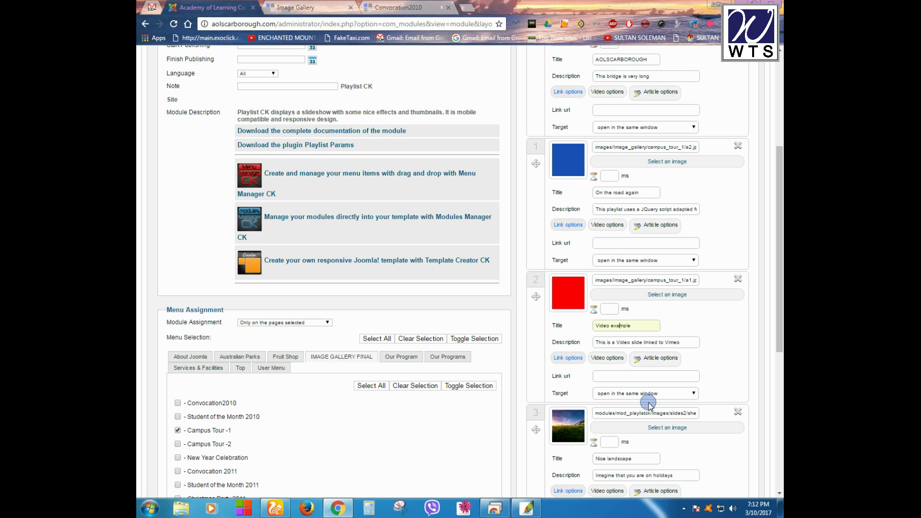
- Delete the Vimeo video URL from slide 2 and return it to Link options
click(596, 361)
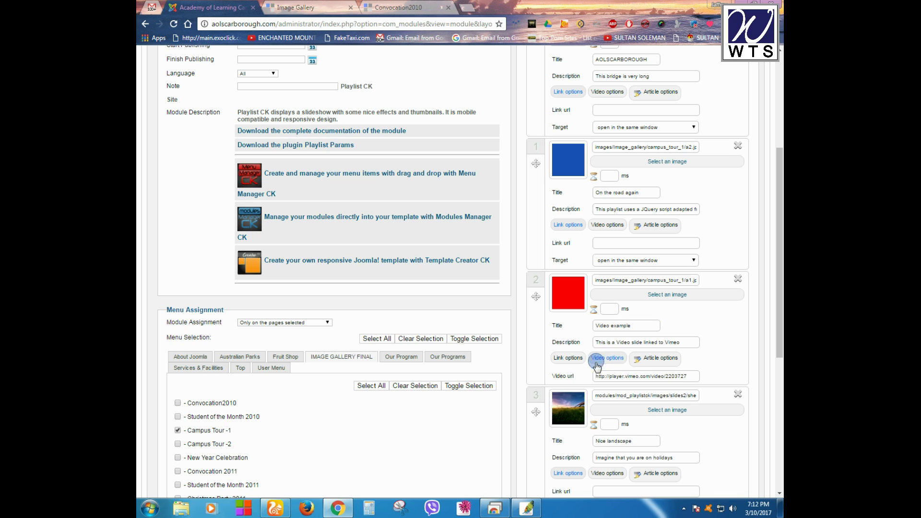
click(598, 376)
drag(598, 376, 672, 376)
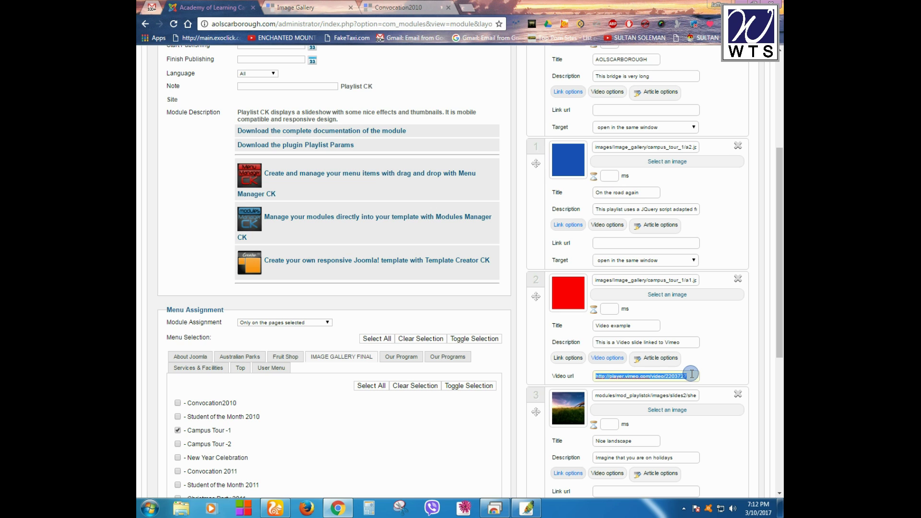
key(BackSpace)
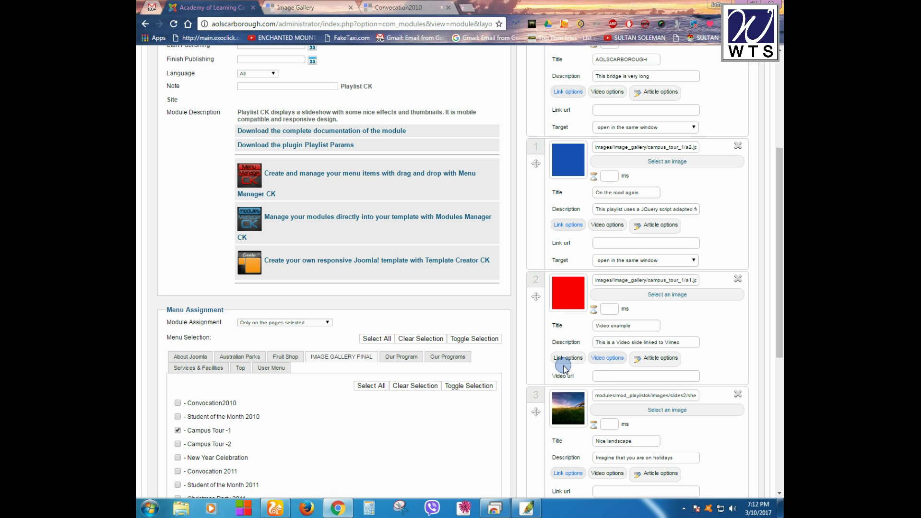
click(571, 359)
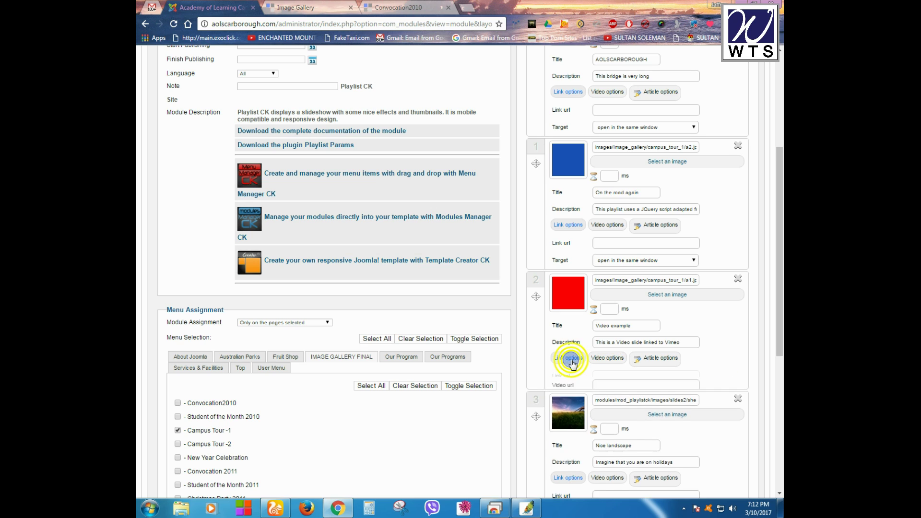
scroll(729, 421, down, 1)
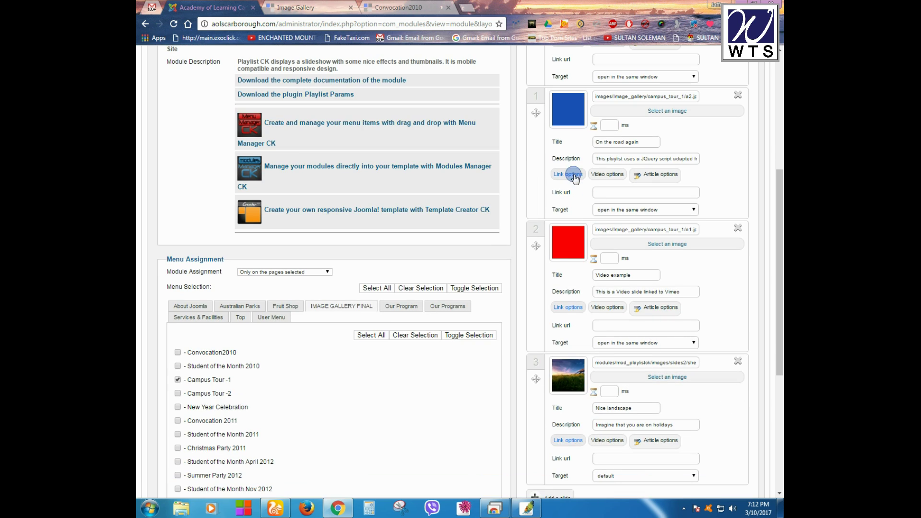
scroll(638, 364, down, 2)
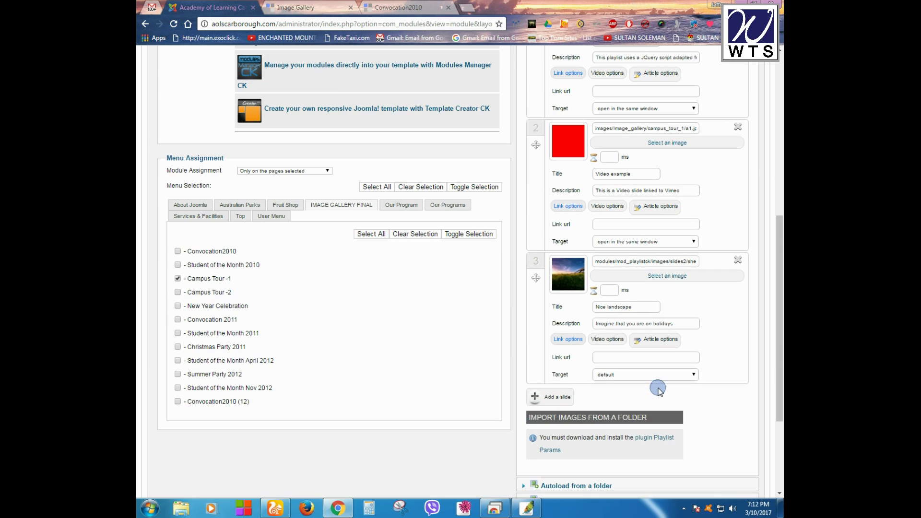
- Paste the gallery path into slide 3 and set slides 2 and 3 to a3.jpg and a4.jpg
drag(588, 266, 723, 264)
key(ctrl+v)
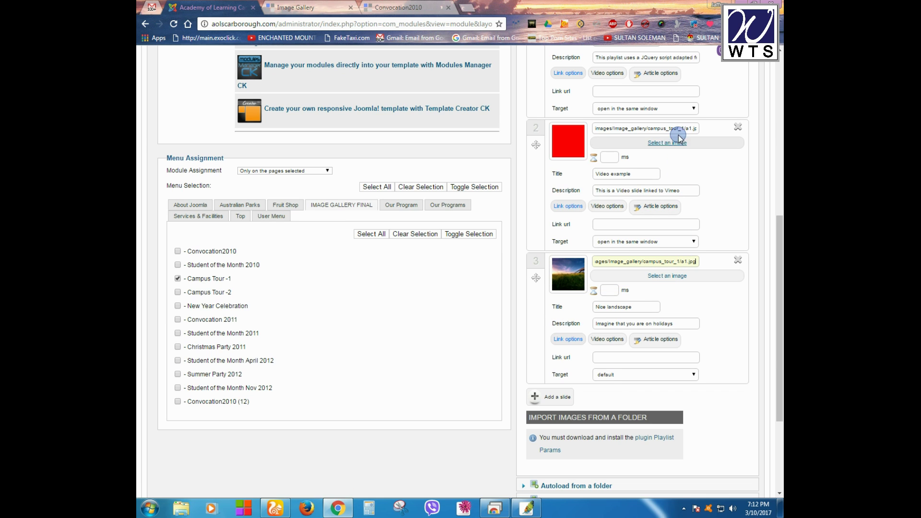
scroll(746, 314, up, 3)
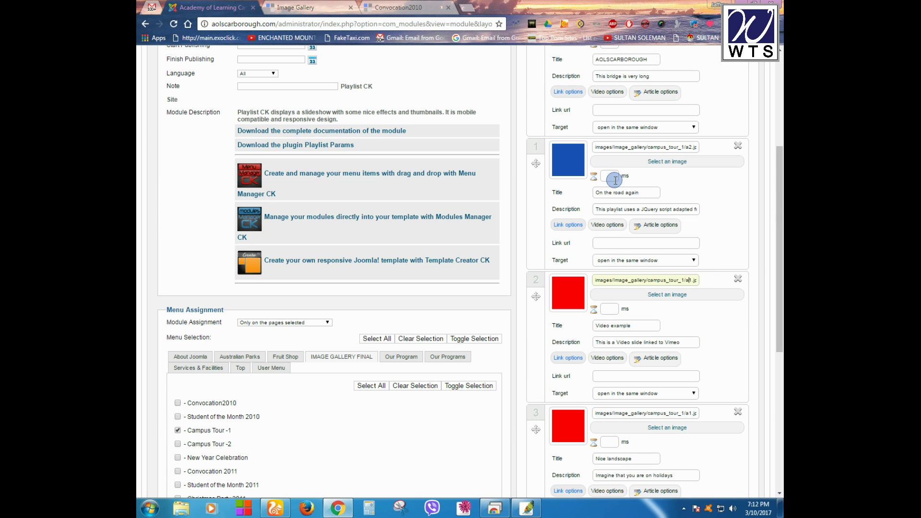
key(BackSpace)
click(686, 413)
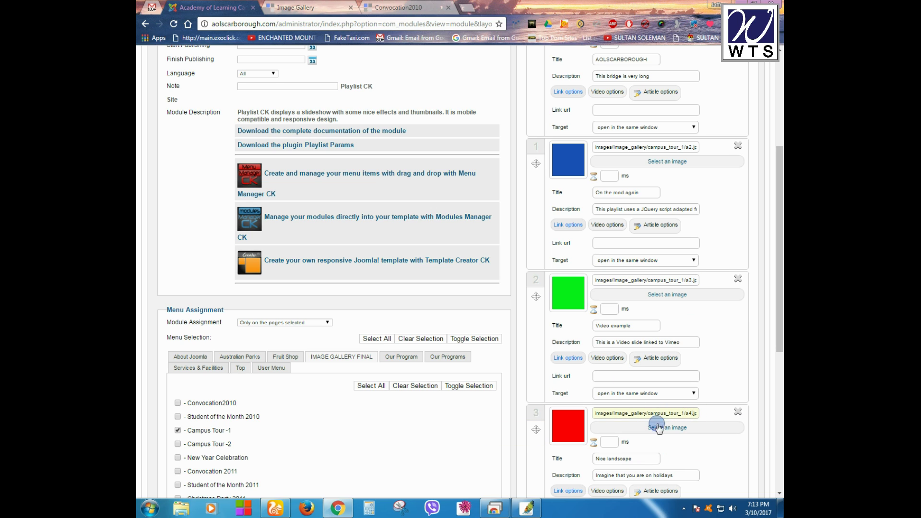
click(734, 456)
scroll(734, 457, down, 2)
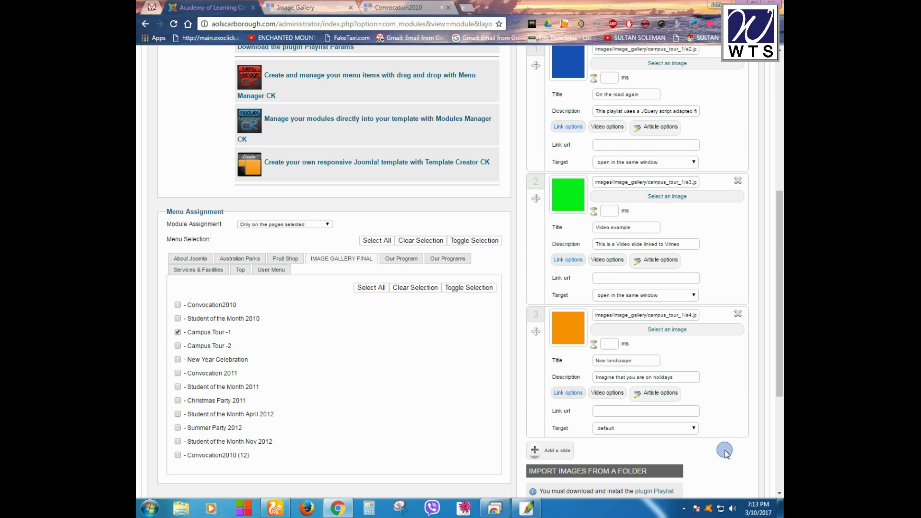
click(627, 326)
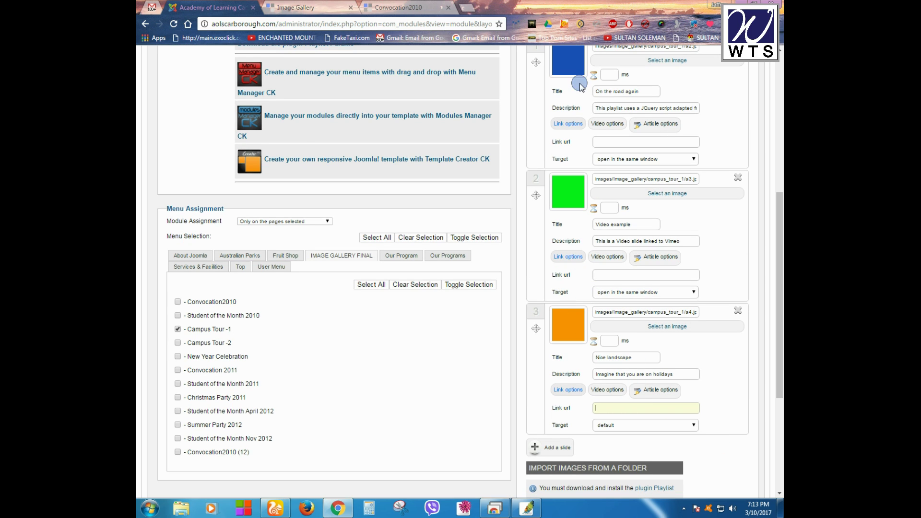
scroll(689, 380, up, 1)
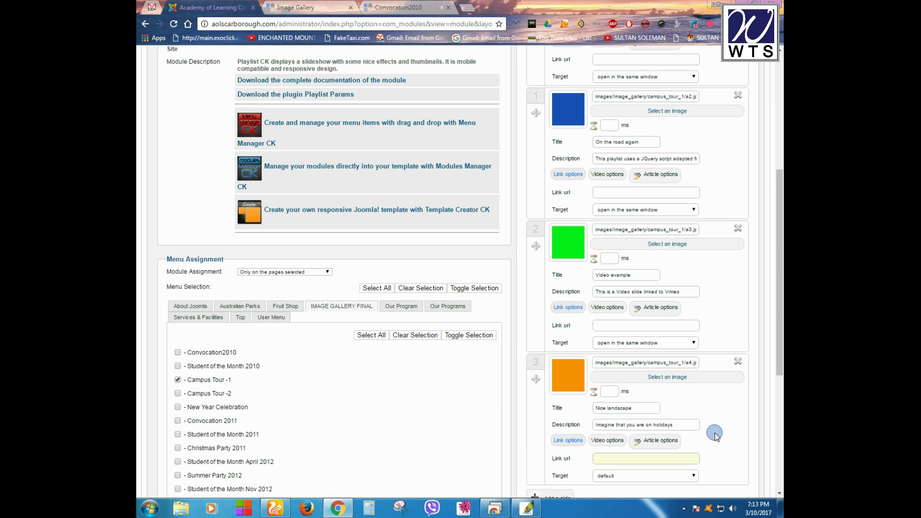
scroll(714, 431, down, 2)
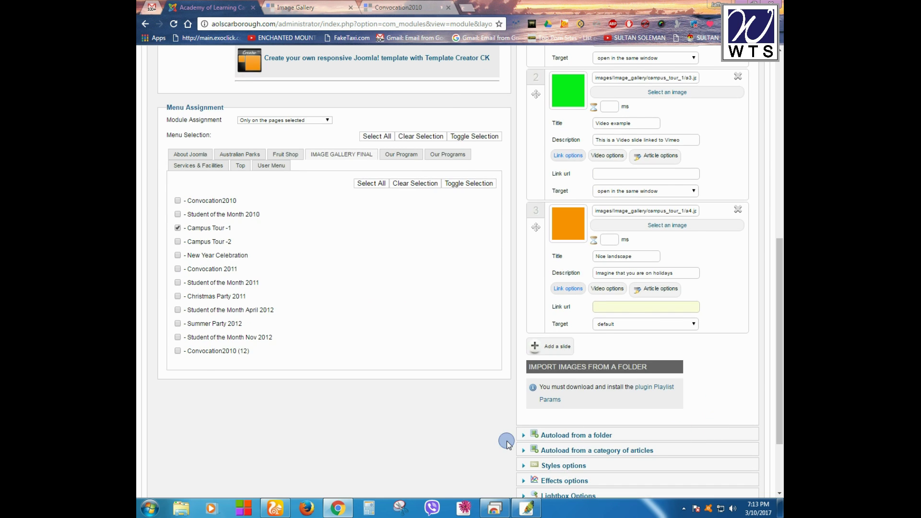
scroll(486, 438, up, 8)
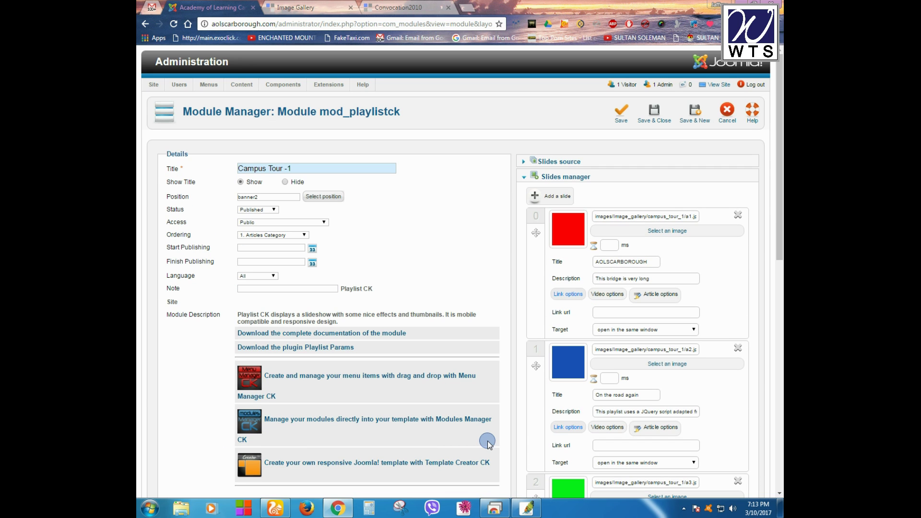
- Save the module, collapse the slide list and expand the slideshow's Styles options
click(619, 119)
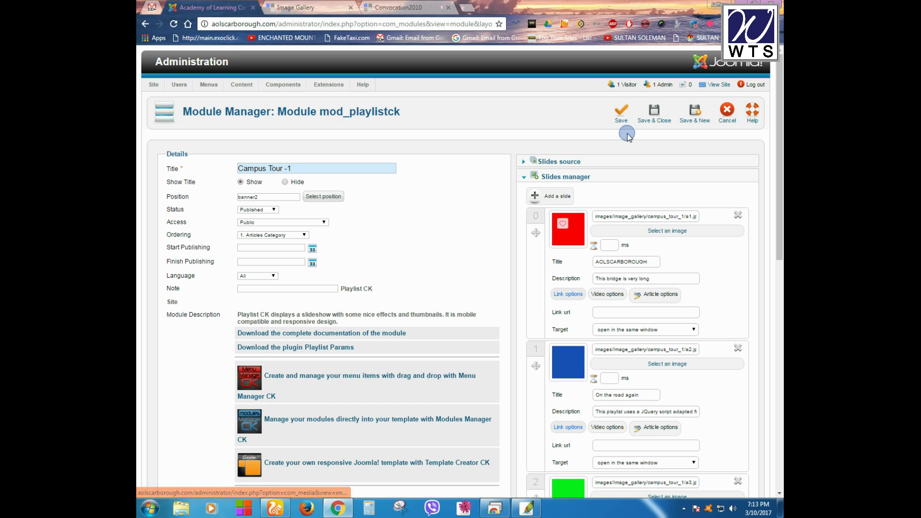
click(526, 179)
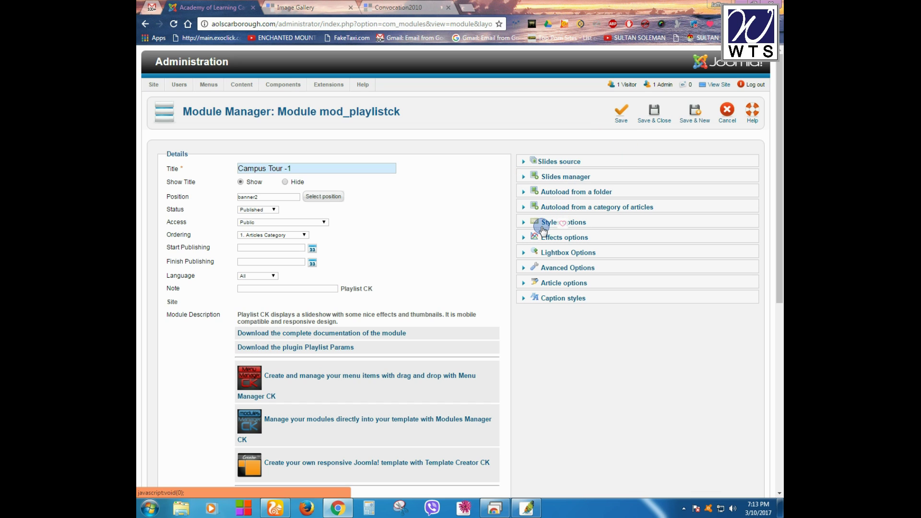
click(583, 223)
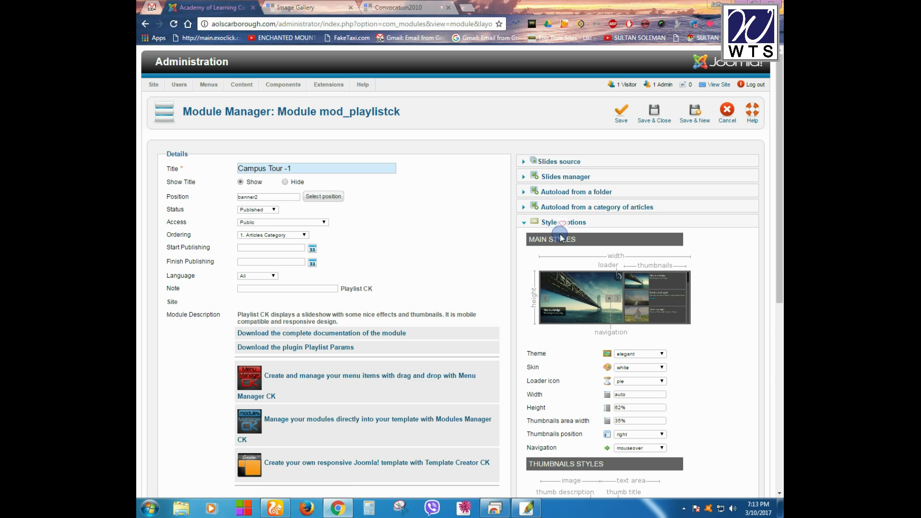
click(560, 208)
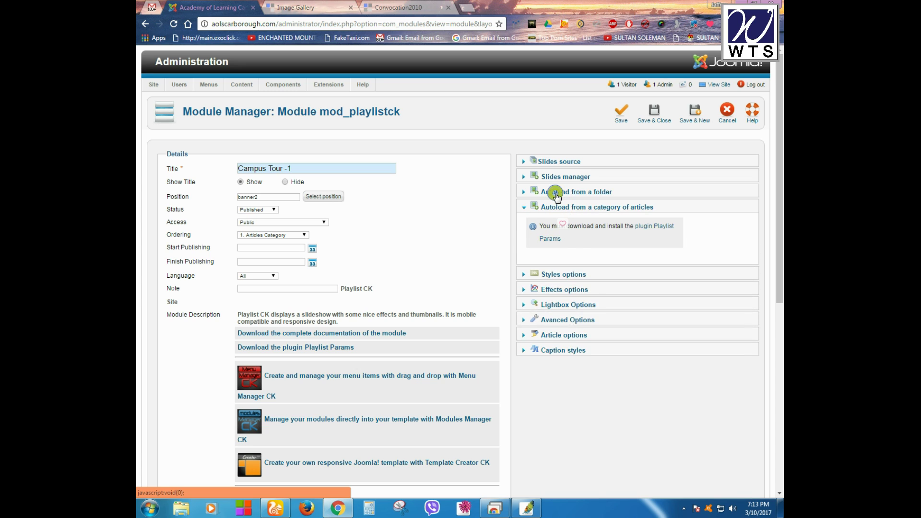
click(556, 193)
click(549, 178)
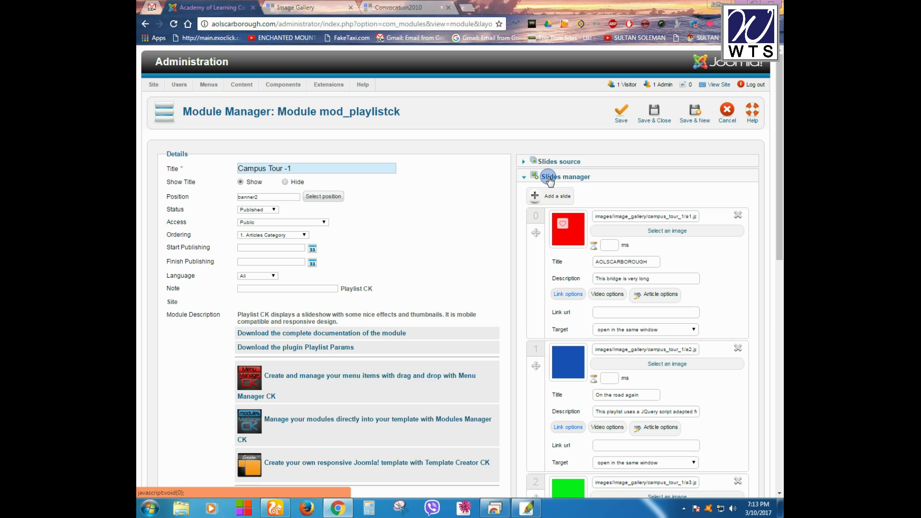
click(549, 179)
click(547, 226)
click(551, 243)
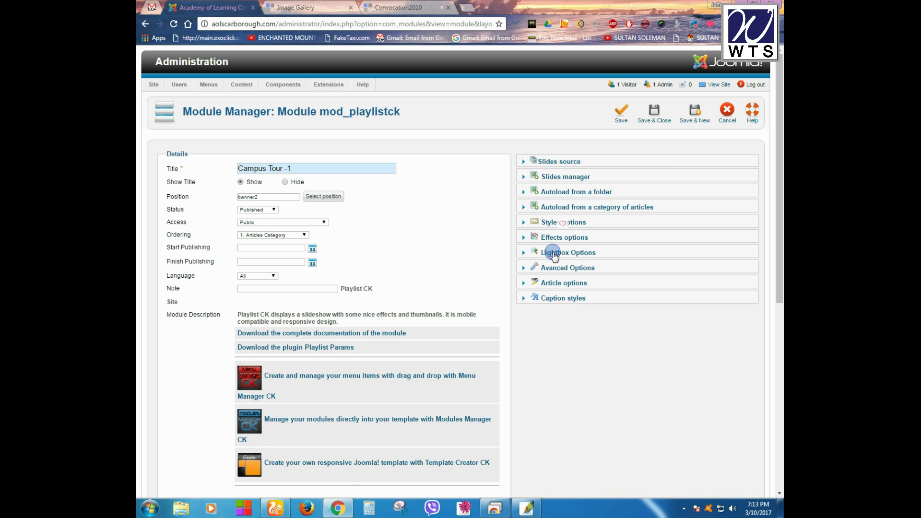
click(554, 222)
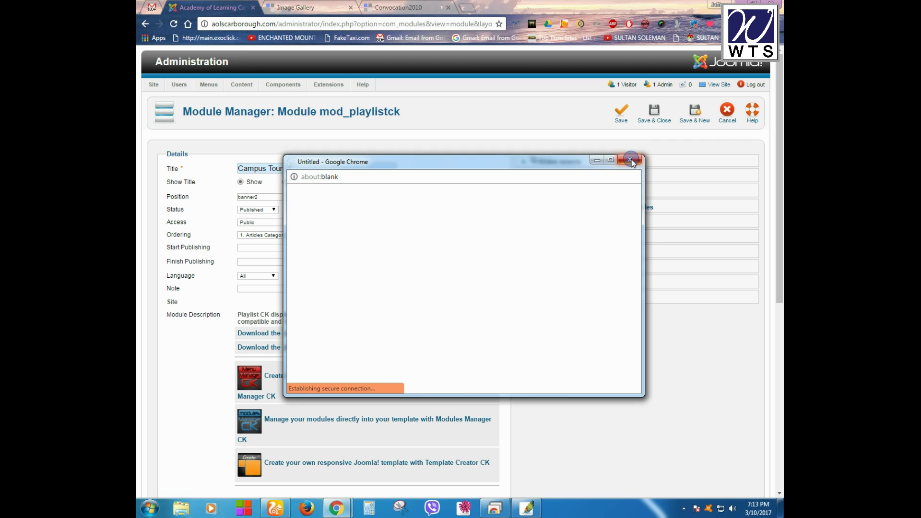
click(625, 161)
click(544, 223)
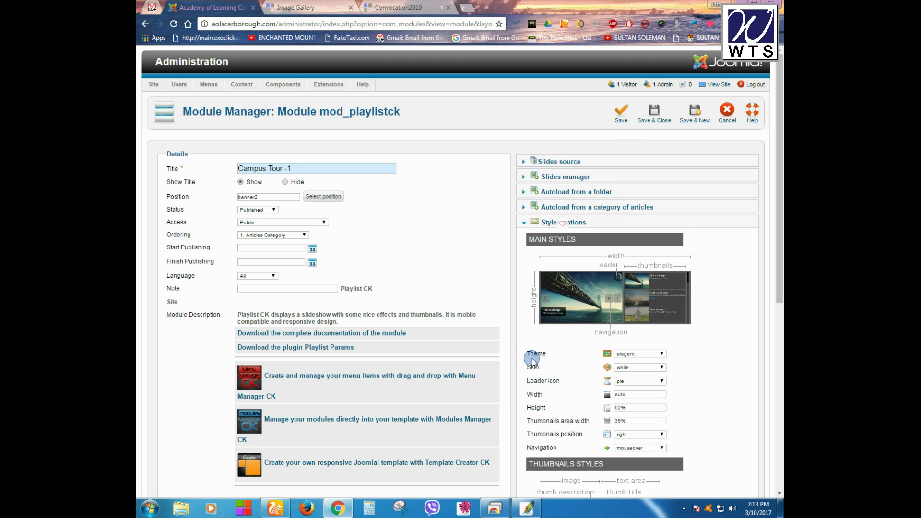
- Set the slideshow Height to 30% and Thumbnails area width to 0%
scroll(689, 394, down, 1)
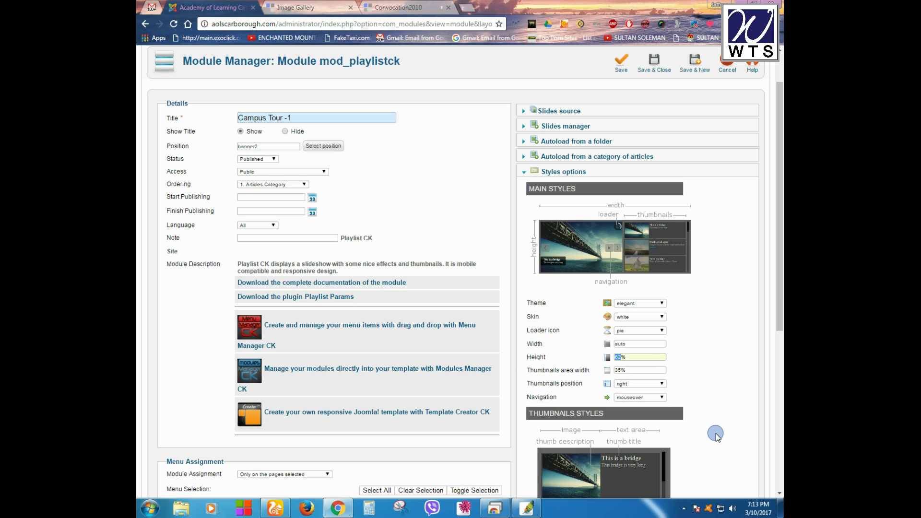
text(0)
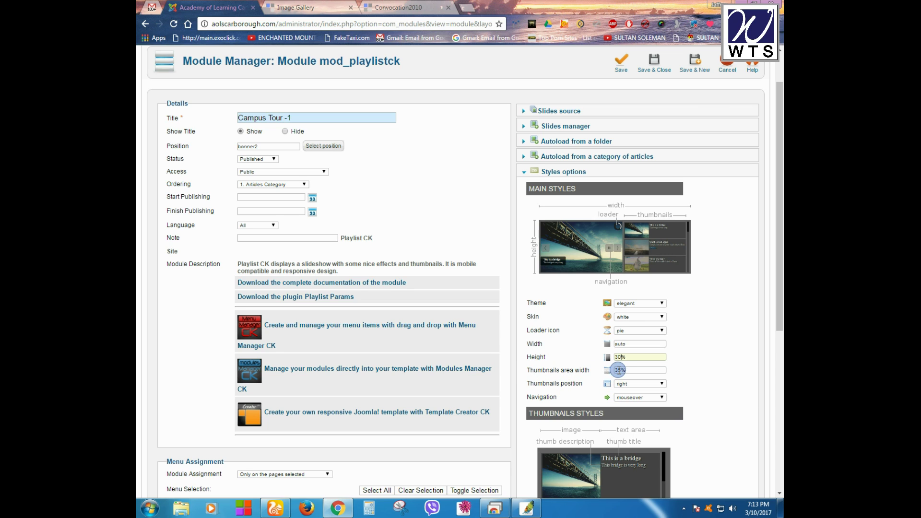
drag(621, 370, 594, 369)
text(0)
scroll(730, 392, down, 2)
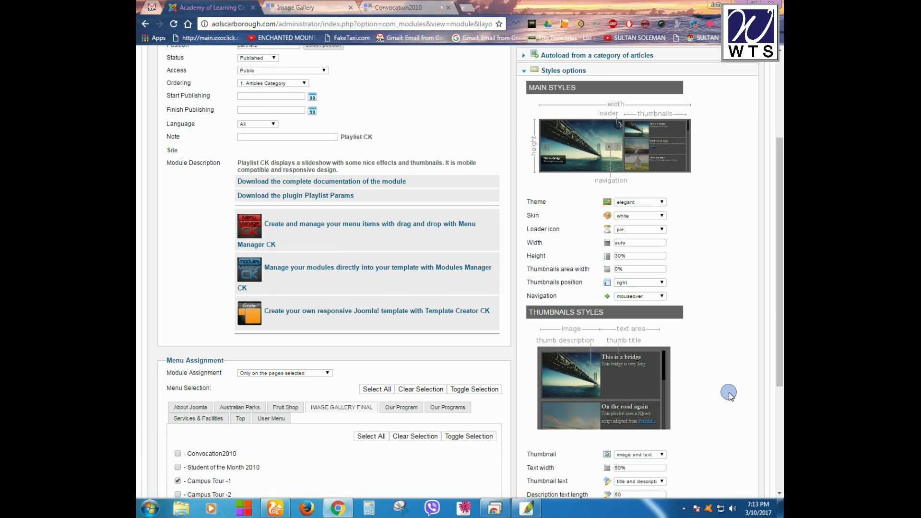
scroll(720, 381, down, 2)
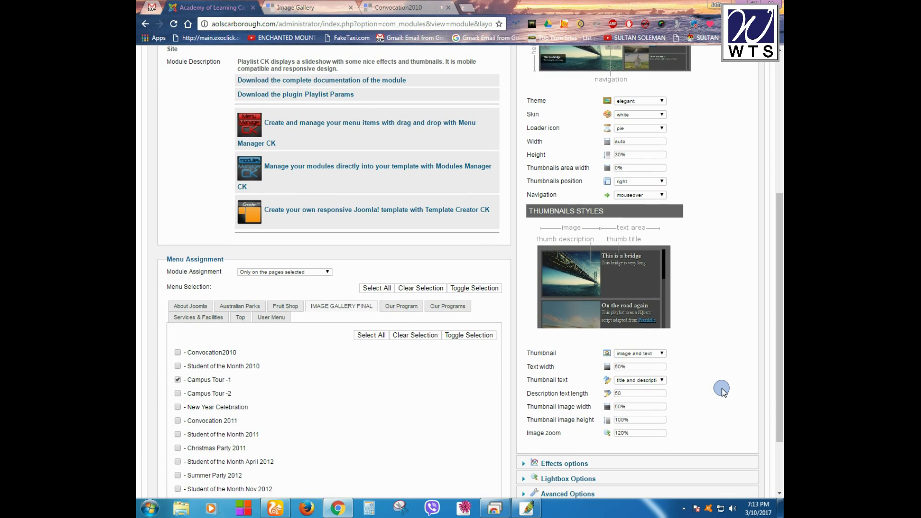
scroll(721, 389, down, 1)
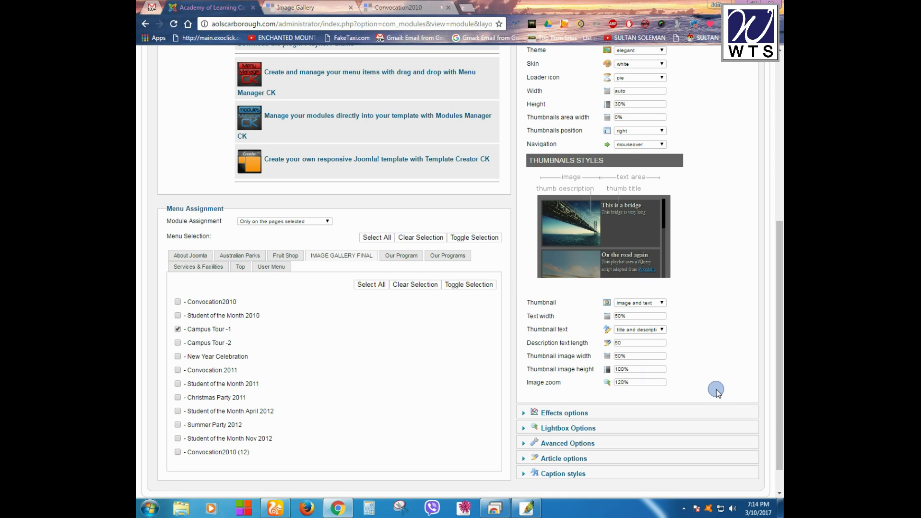
scroll(724, 384, up, 6)
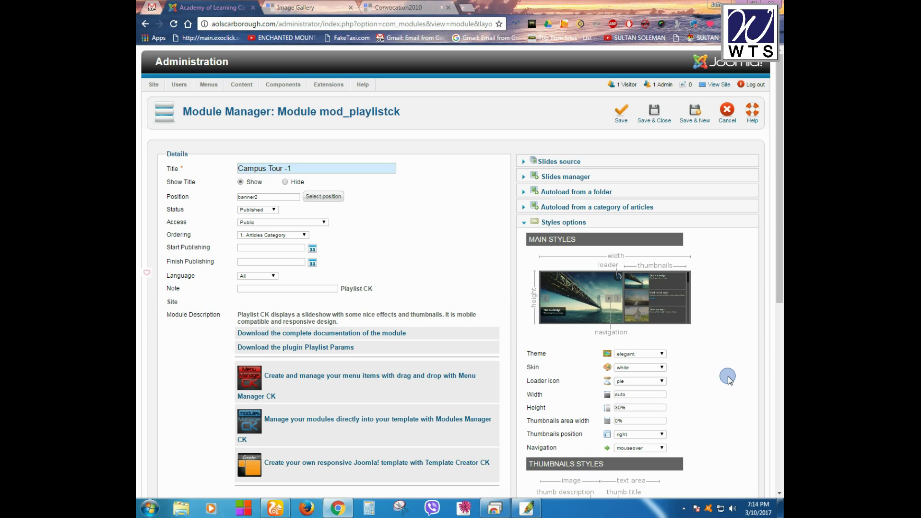
- Save the module and open the Campus Tour -1 page under Image Gallery
click(618, 114)
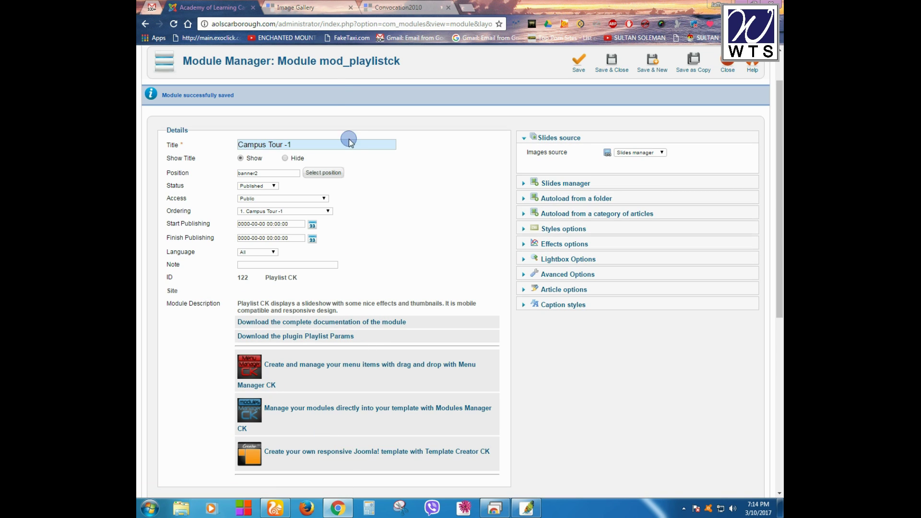
click(322, 6)
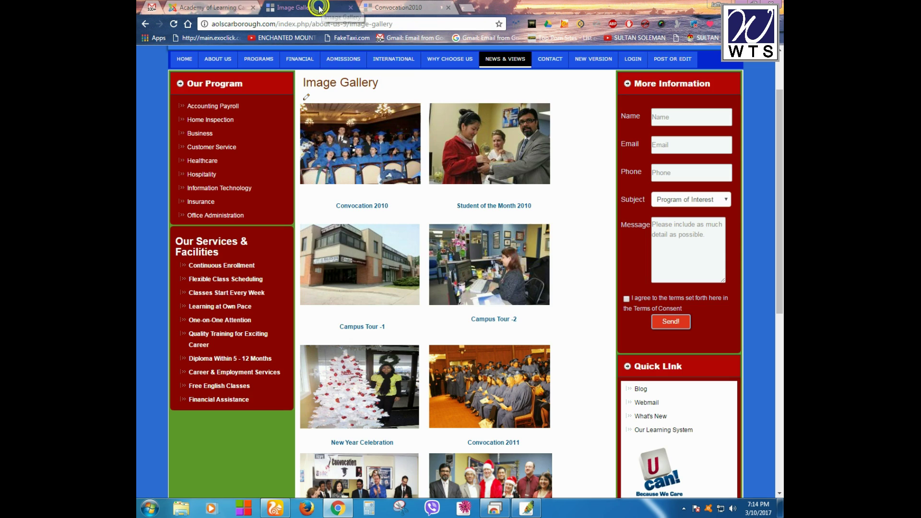
click(352, 326)
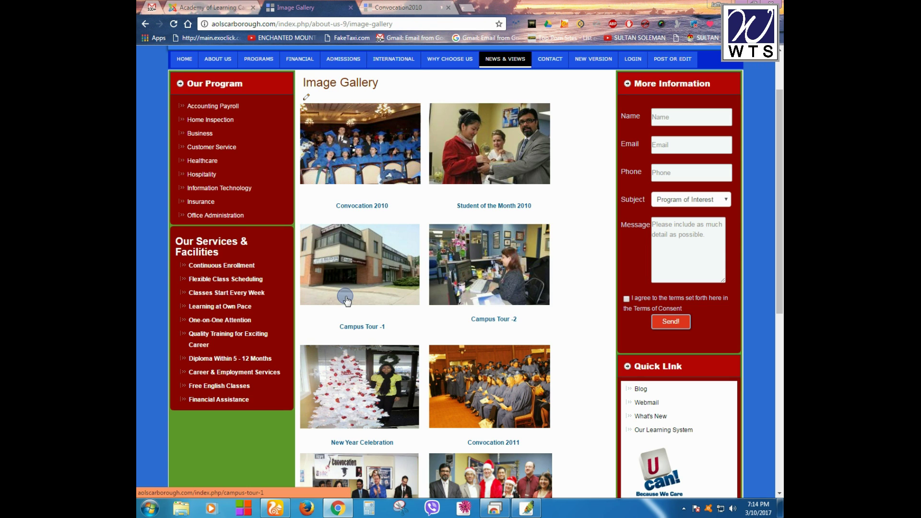
click(349, 269)
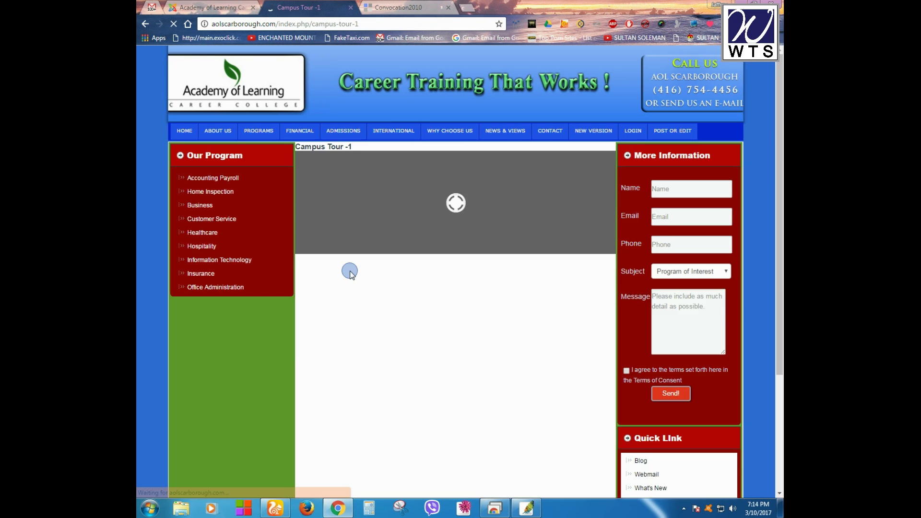
- Step back and forward through the Campus Tour -1 slideshow's slides using its arrows
click(572, 221)
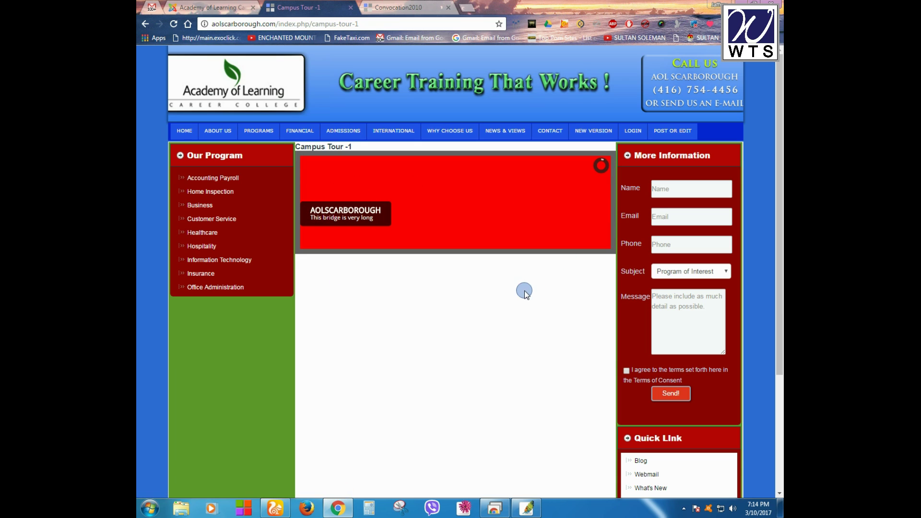
click(319, 214)
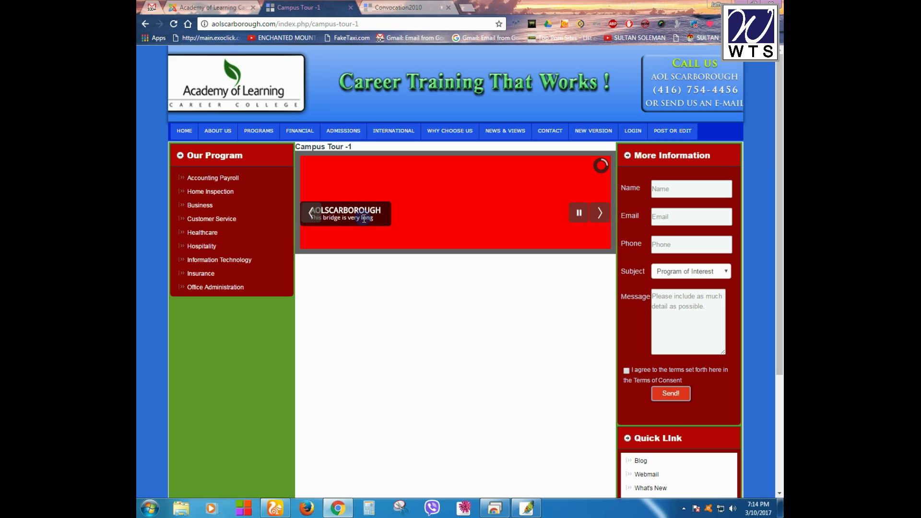
drag(374, 219, 339, 220)
click(527, 175)
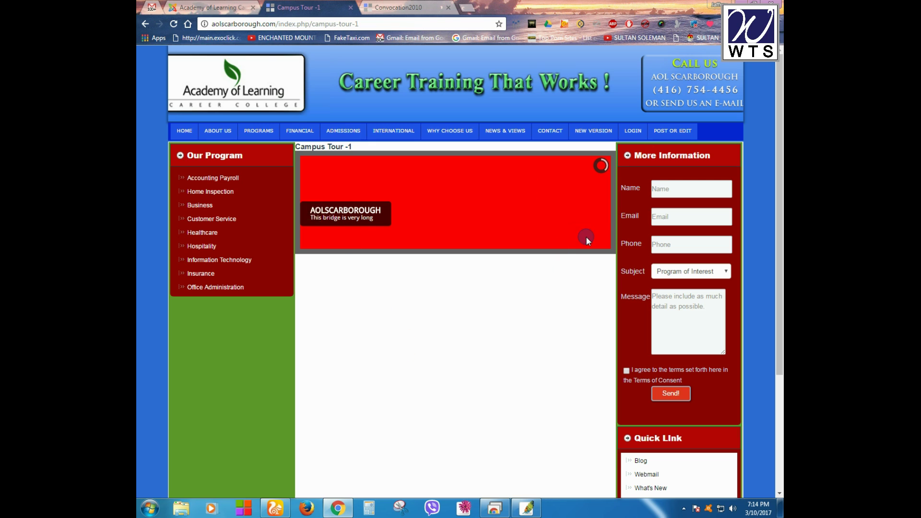
click(598, 218)
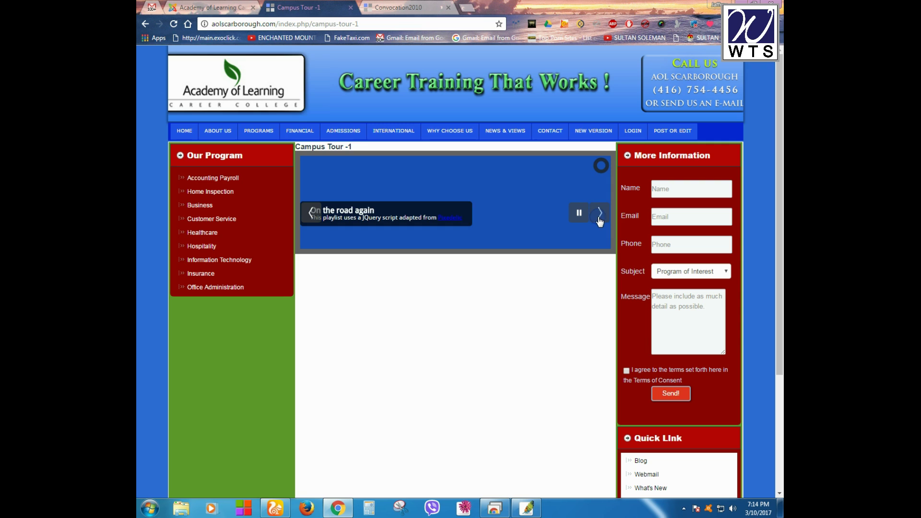
click(600, 219)
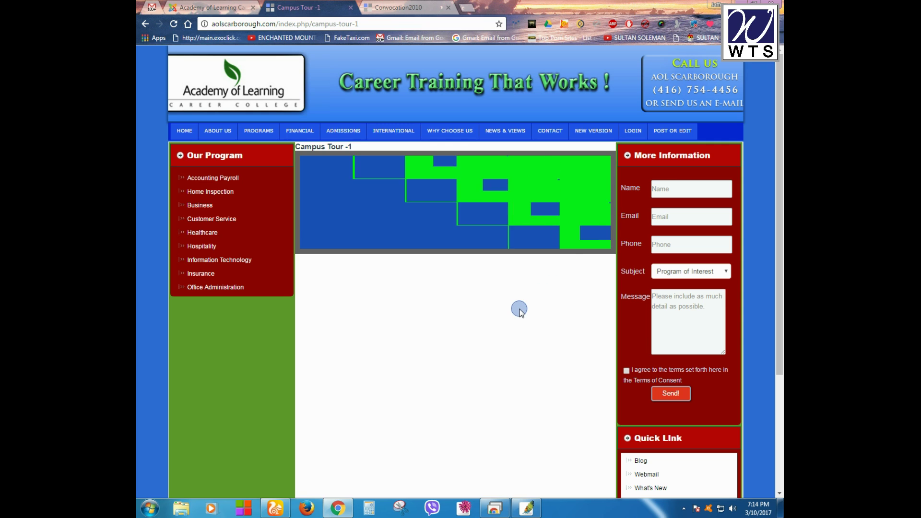
click(598, 215)
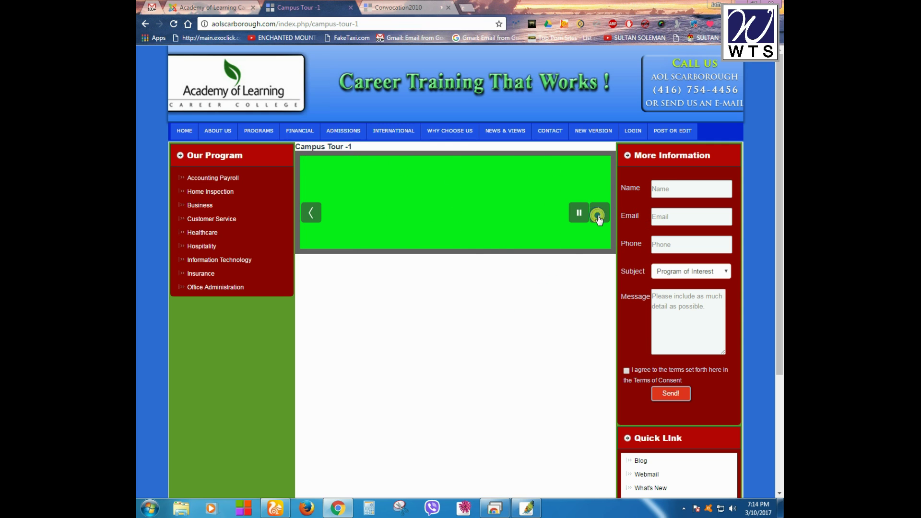
click(543, 316)
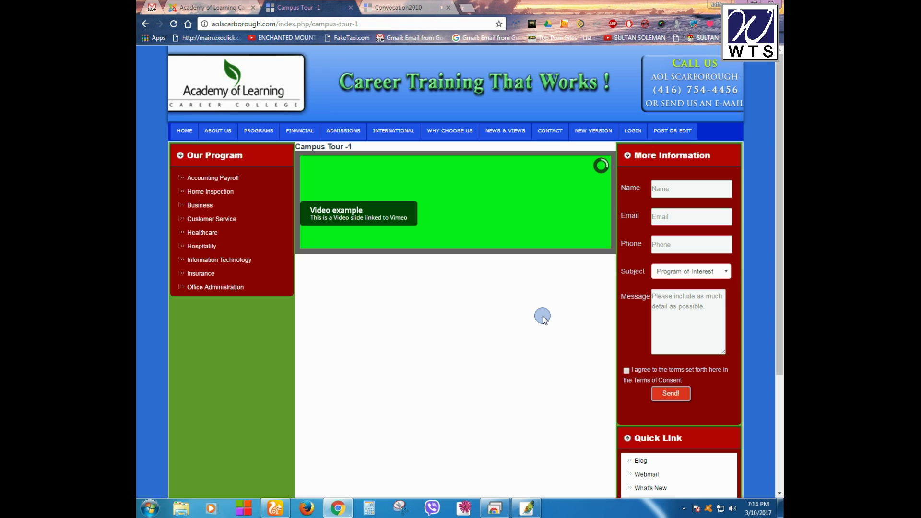
scroll(488, 315, down, 1)
scroll(487, 314, up, 1)
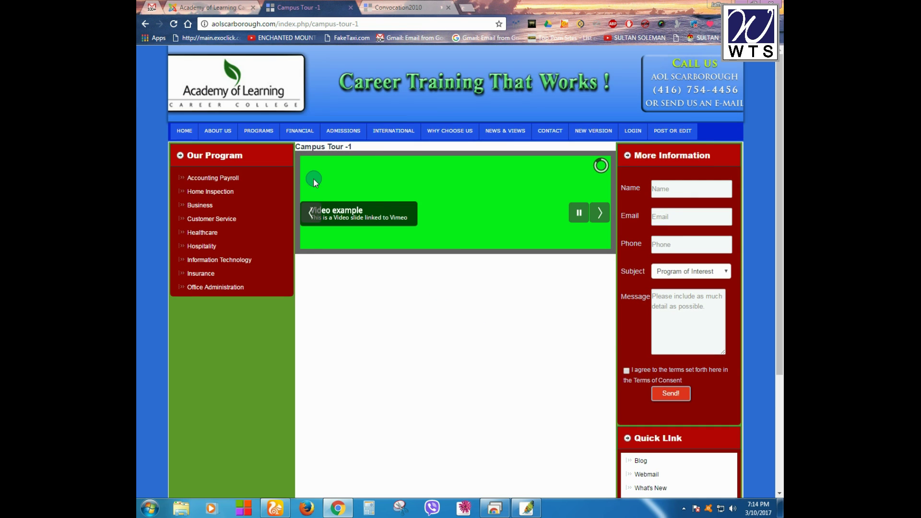
drag(354, 150, 295, 148)
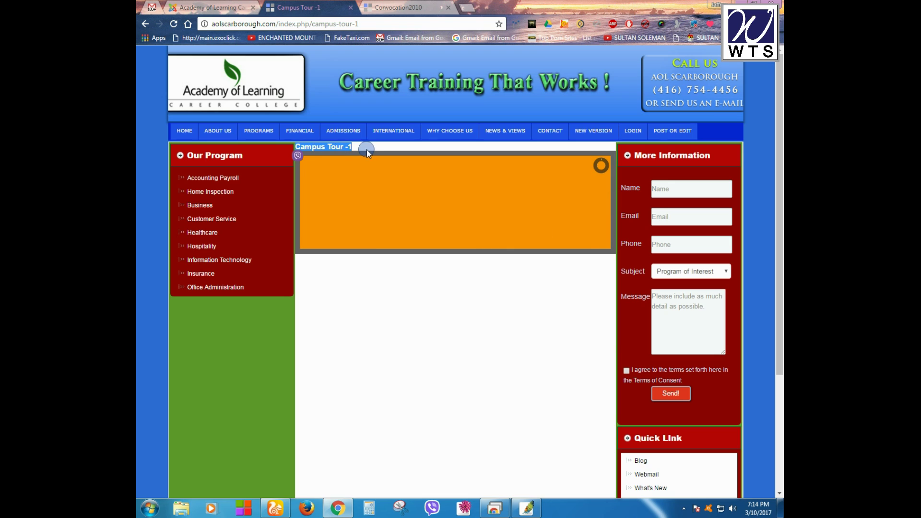
- Set the module's Show Title to Hide, save, and reload the Campus Tour -1 page
click(217, 7)
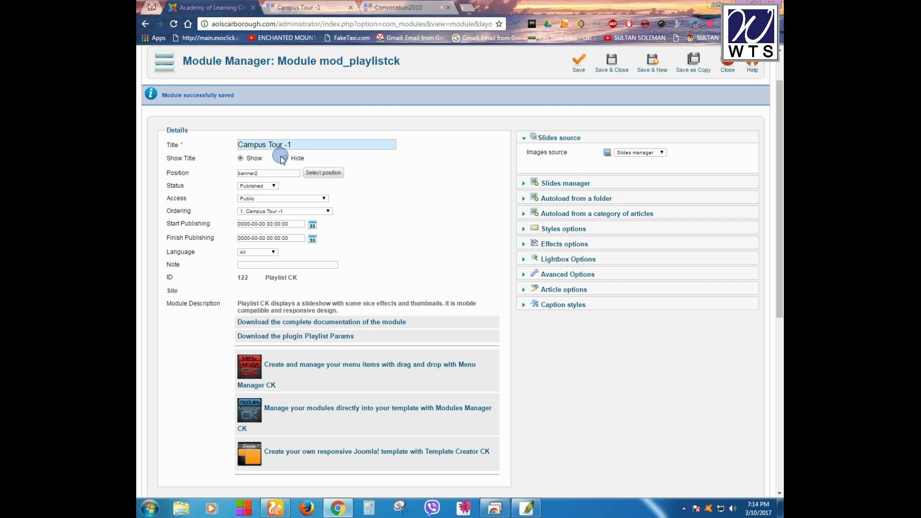
click(578, 61)
click(302, 7)
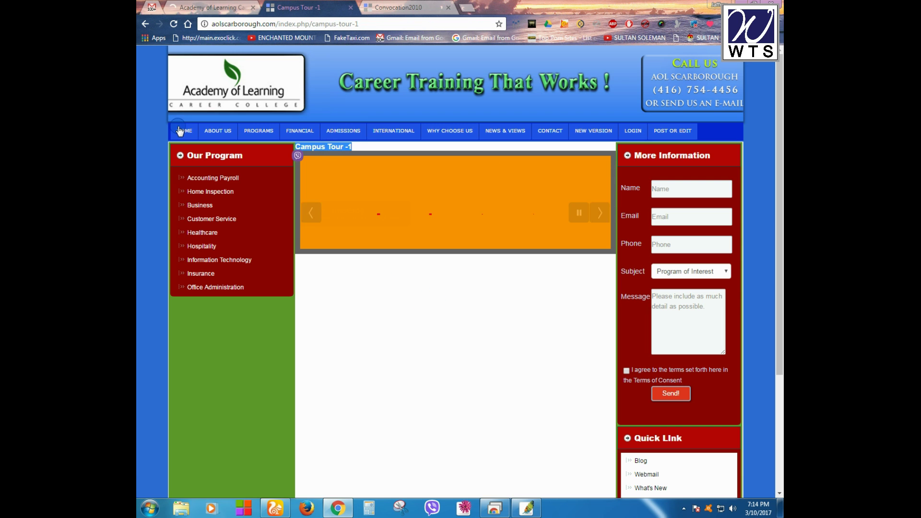
click(175, 24)
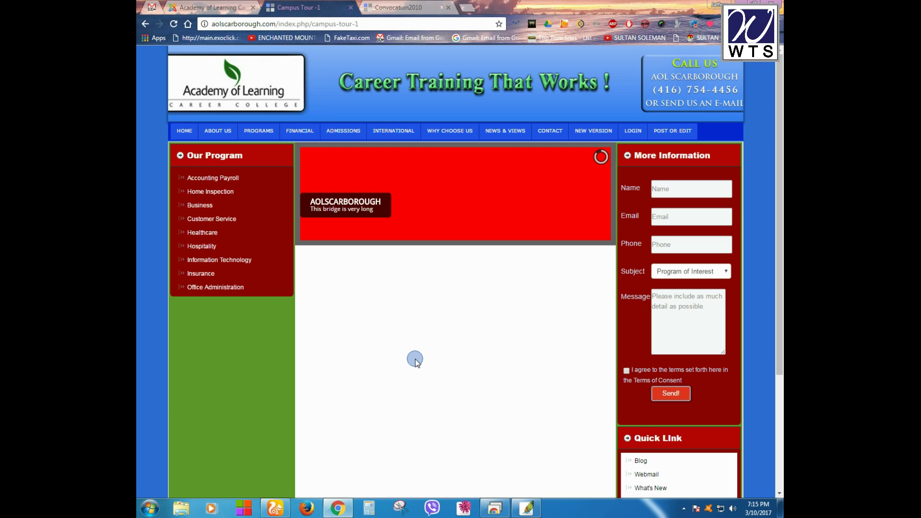
scroll(417, 359, down, 4)
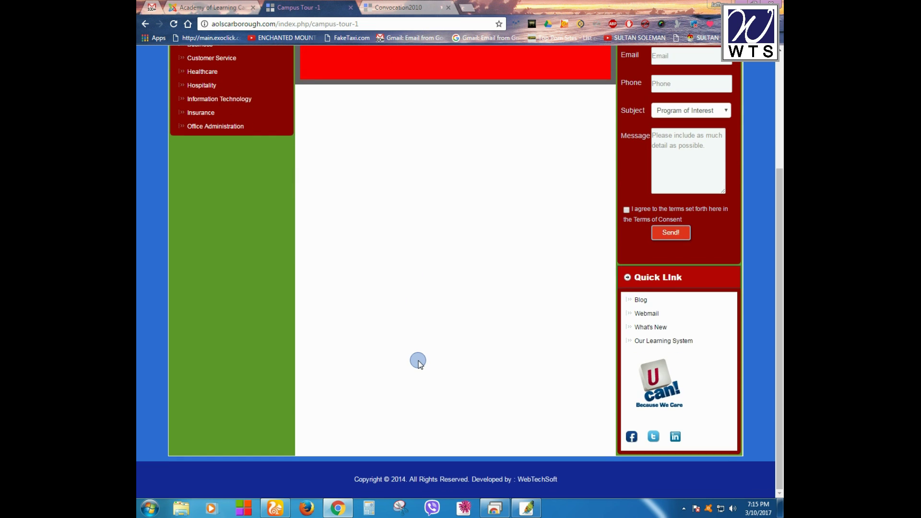
scroll(417, 360, up, 4)
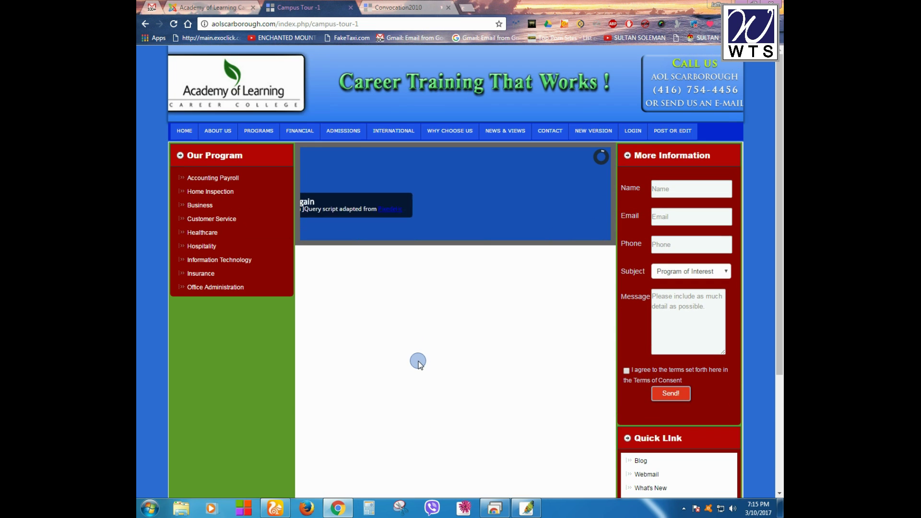